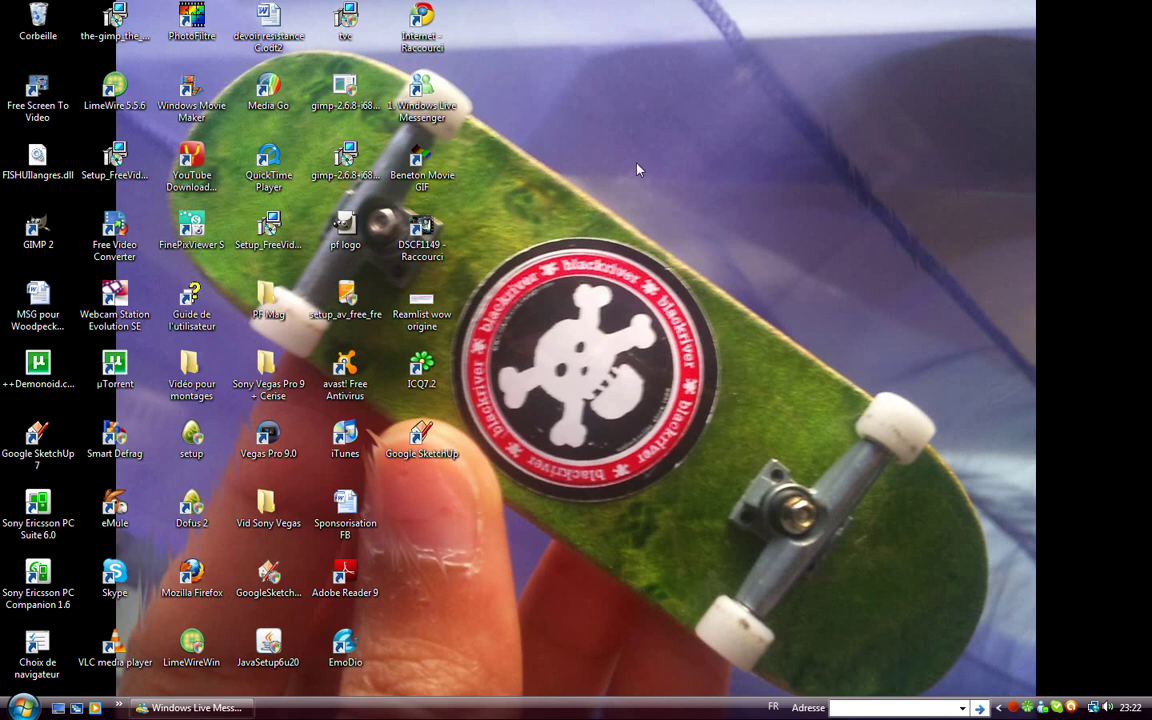
- Launch SketchUp 7.1 and start a new model with the default figure
double_click(420, 443)
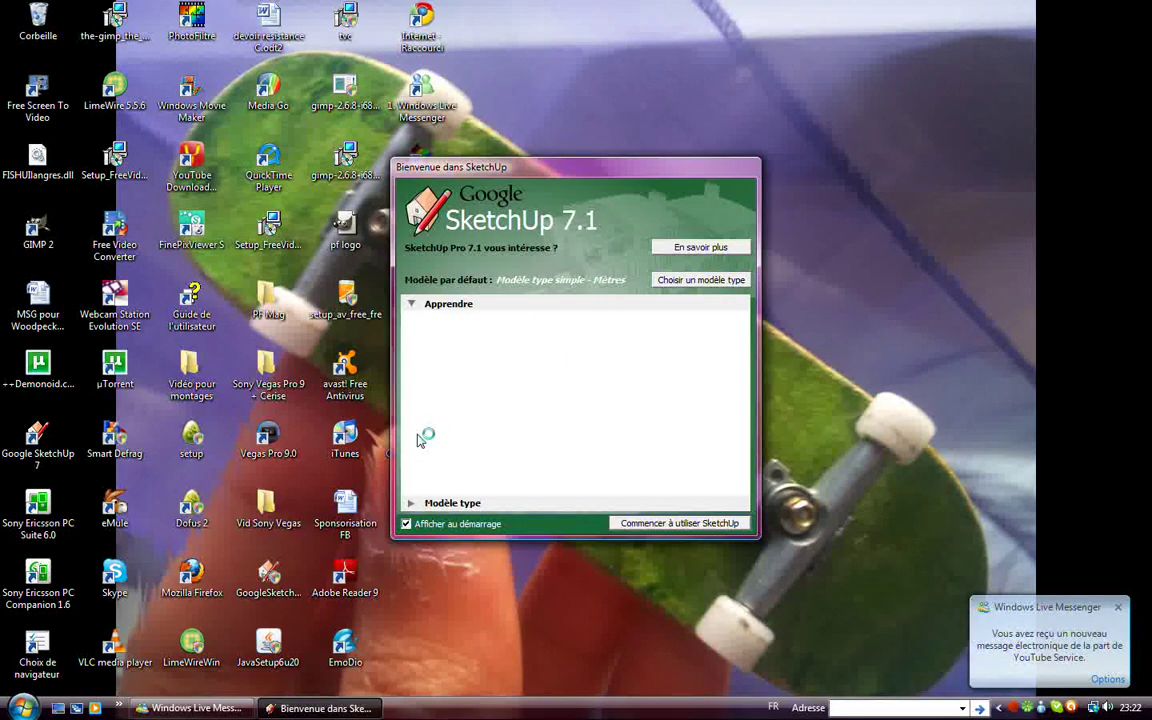
left_click(652, 525)
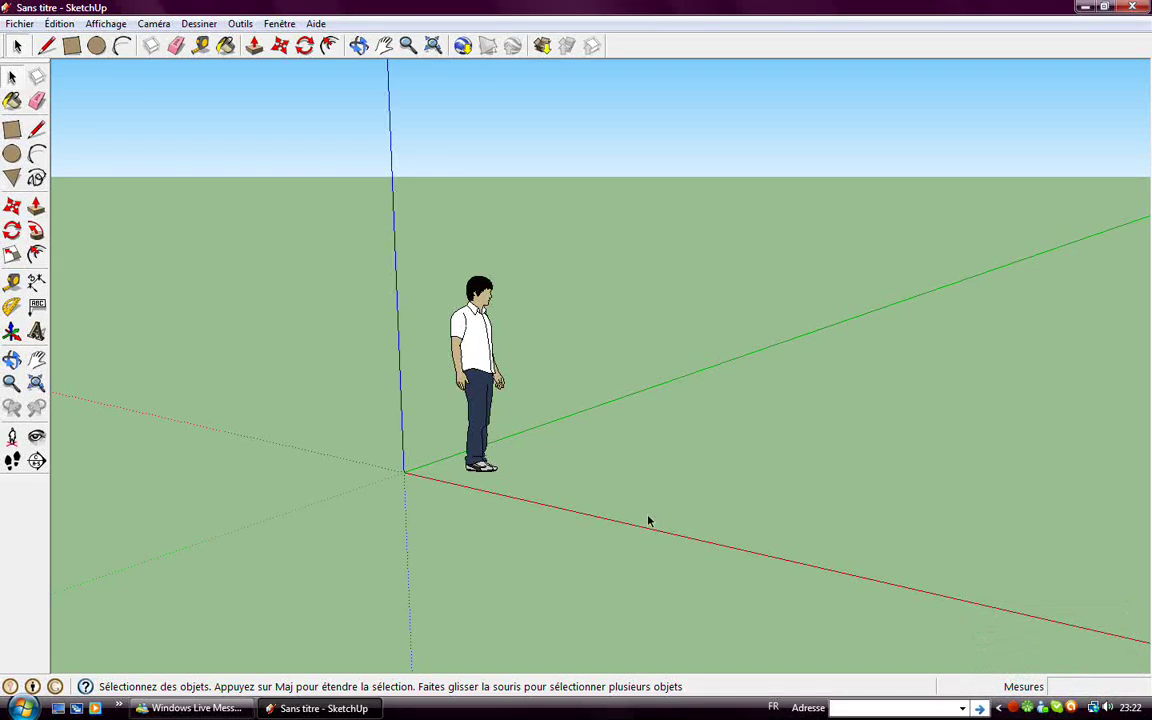
left_click(361, 47)
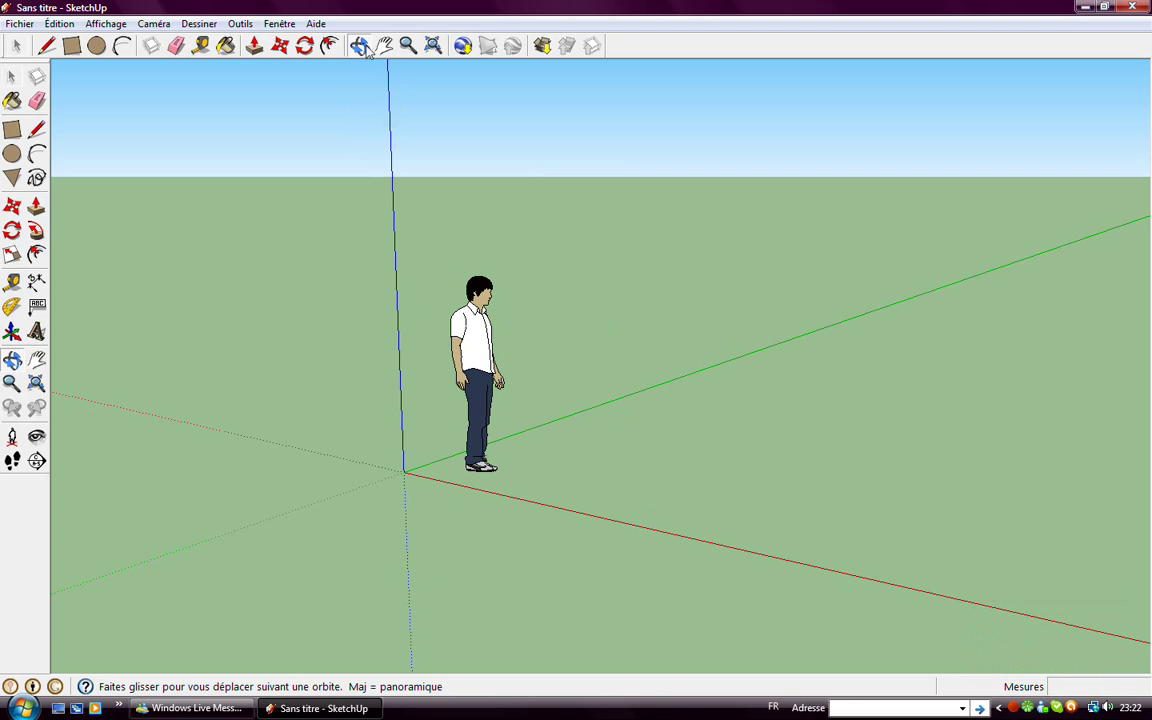
- Orbit and pan the view so the figure and axes origin sit further left
mouse_move(383, 401)
left_mouse_down()
mouse_move(665, 376)
mouse_move(671, 262)
mouse_move(766, 345)
mouse_move(671, 440)
mouse_move(252, 430)
mouse_move(602, 519)
mouse_move(972, 314)
mouse_move(869, 357)
mouse_move(771, 501)
mouse_move(519, 540)
mouse_move(545, 427)
mouse_move(625, 429)
mouse_move(638, 442)
left_mouse_up()
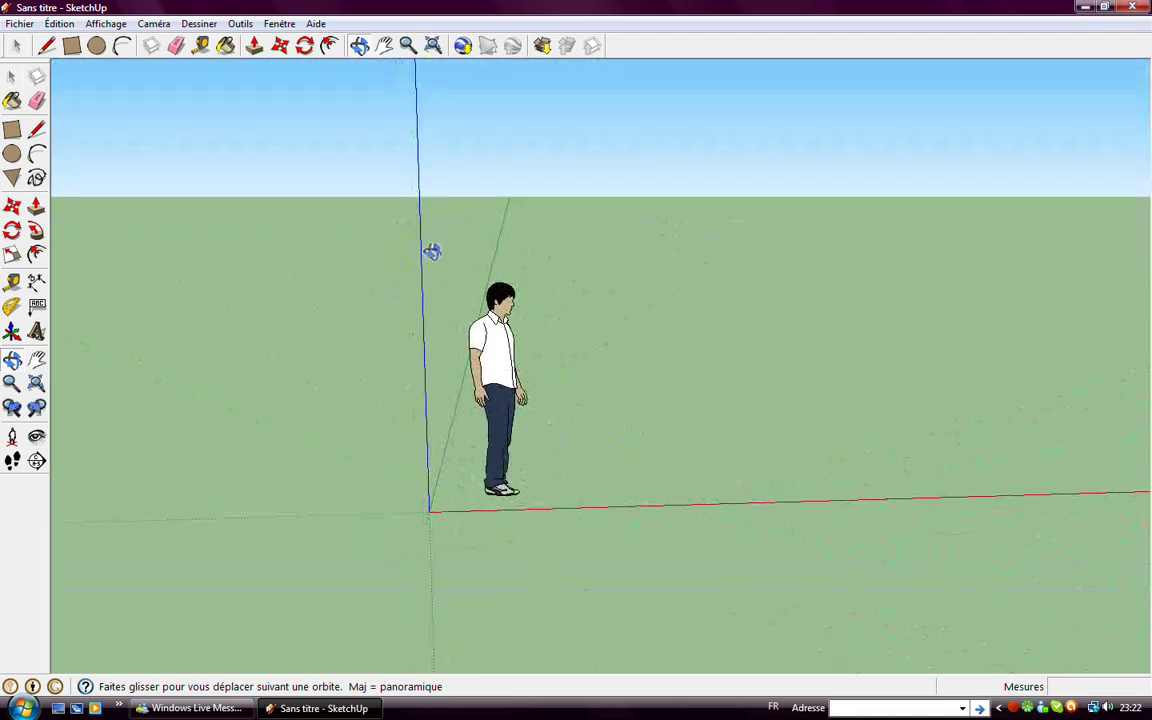
left_click(384, 45)
mouse_move(757, 418)
left_mouse_down()
mouse_move(211, 399)
mouse_move(694, 437)
mouse_move(856, 427)
mouse_move(620, 418)
mouse_move(617, 406)
left_mouse_up()
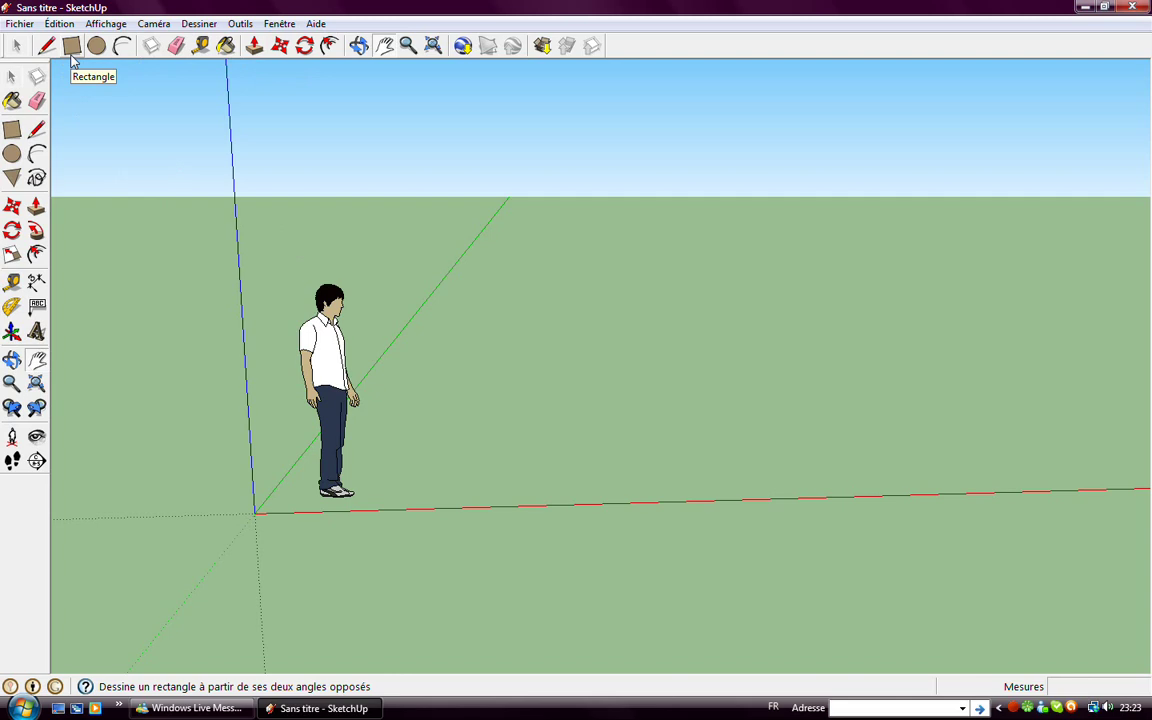
left_click(72, 52)
- Draw a 5,28m by 3,43m ground rectangle and raise it into a 0,35m slab
left_click(546, 377)
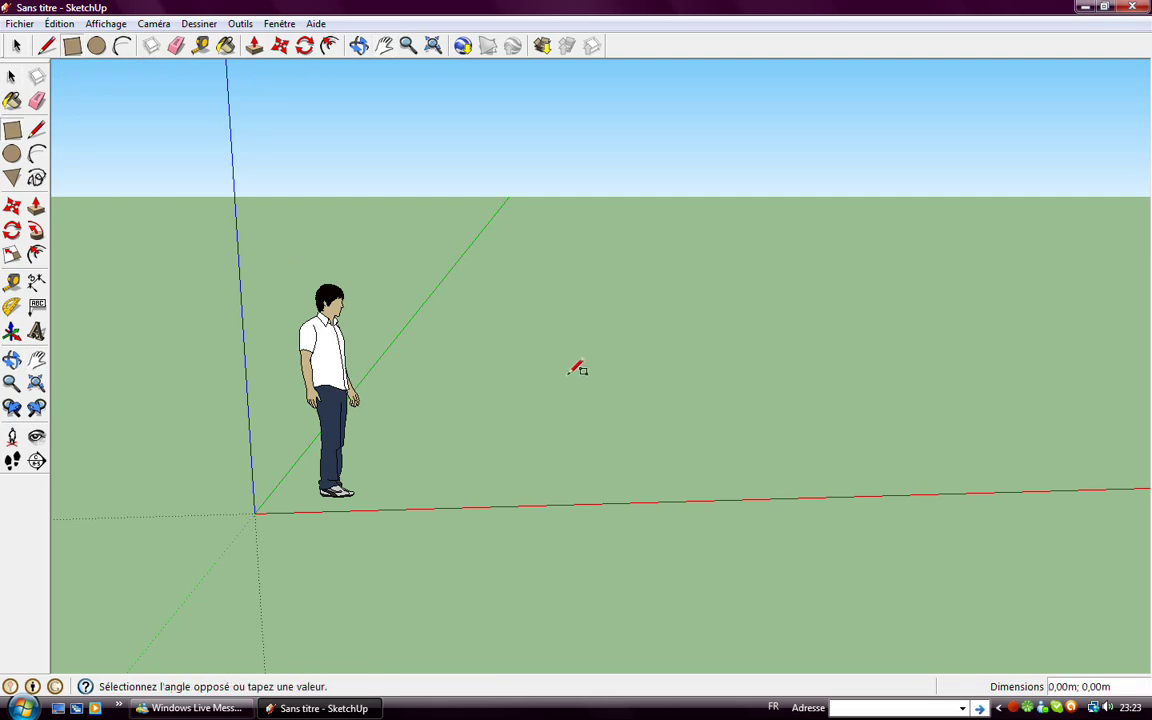
left_click(842, 336)
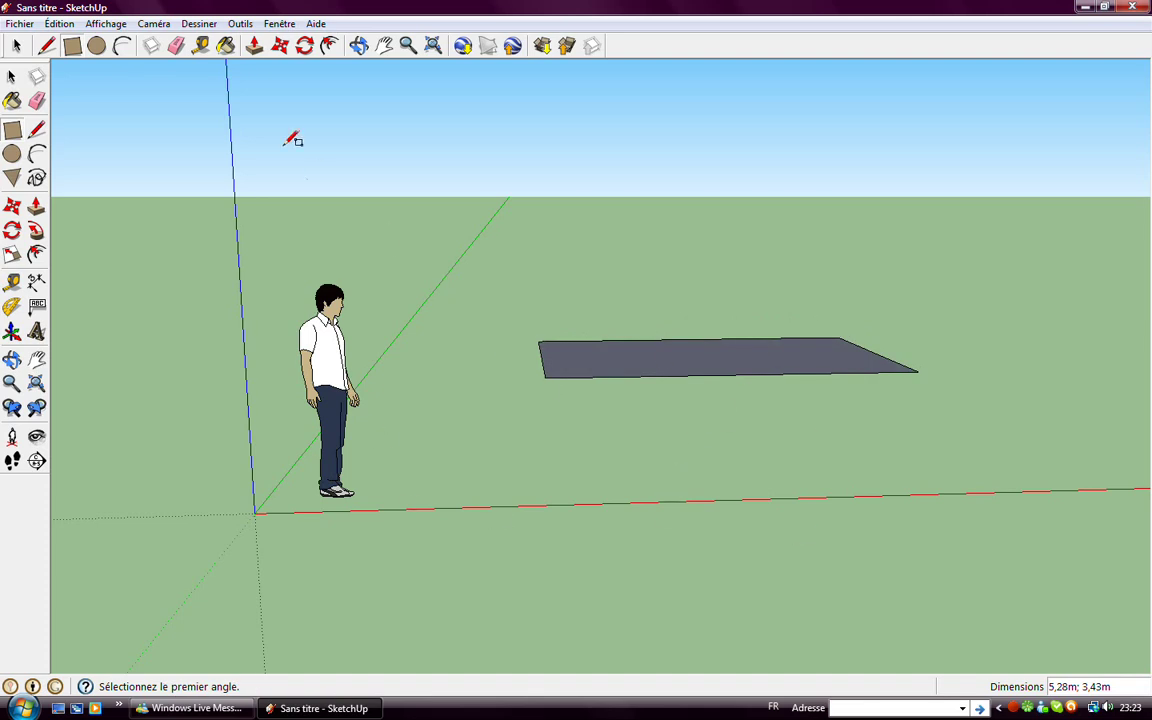
left_click(254, 47)
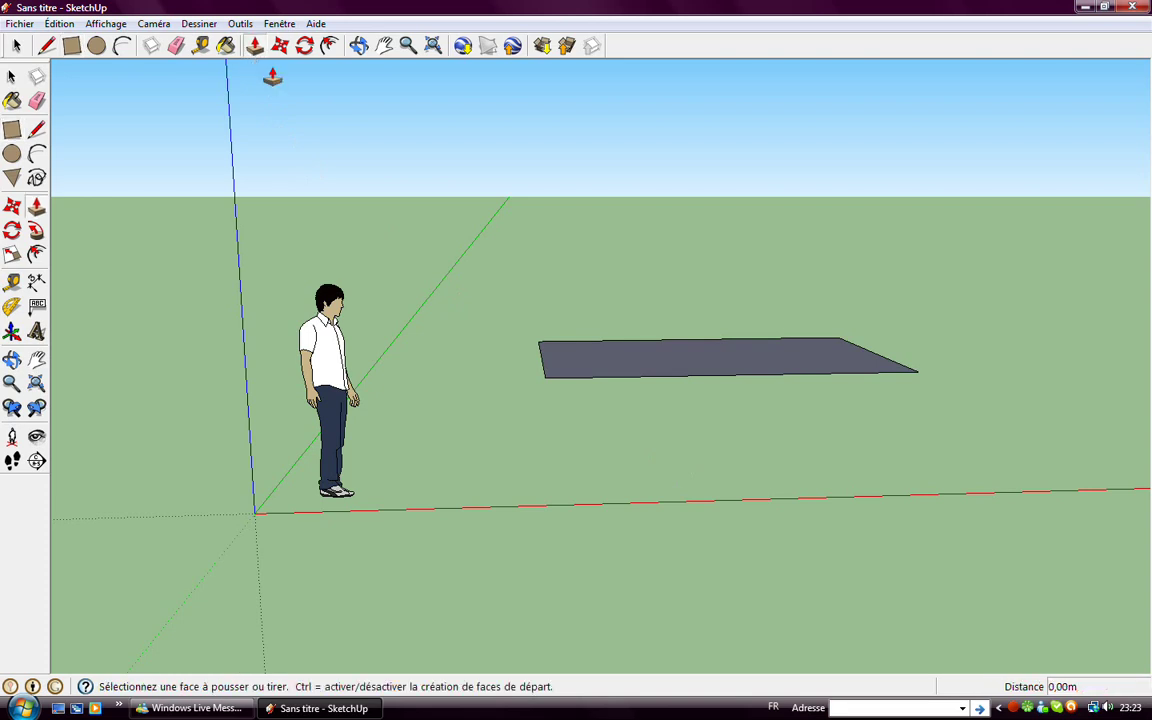
left_click(569, 367)
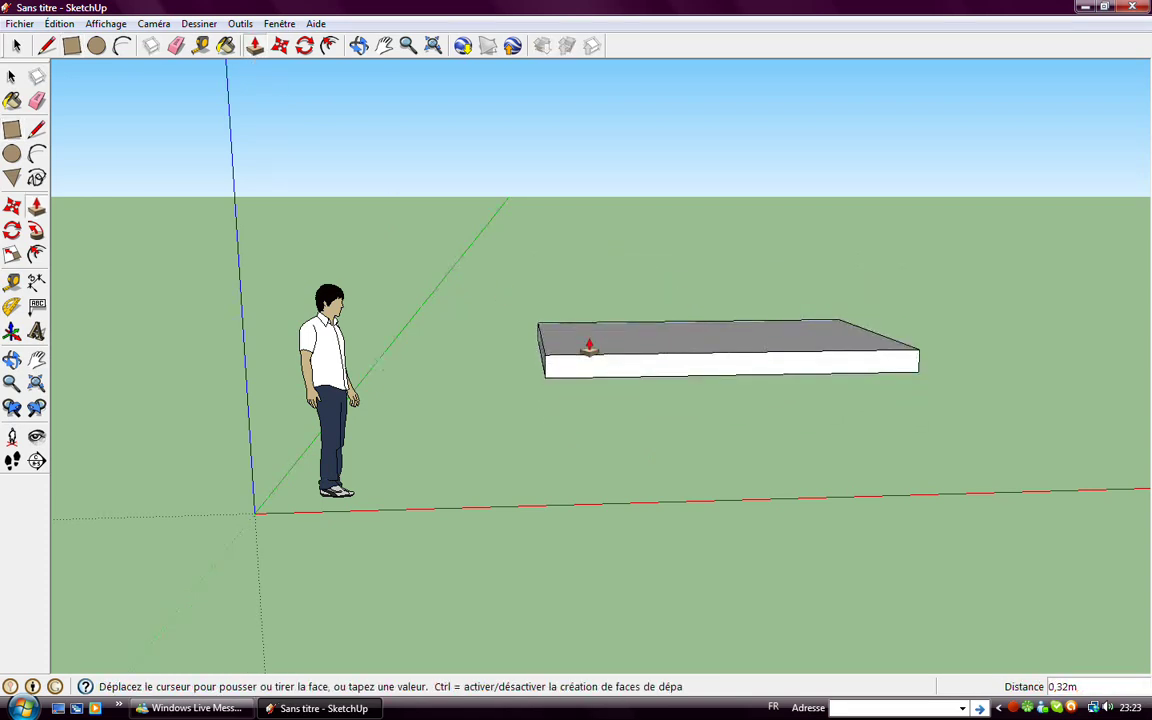
left_click(589, 344)
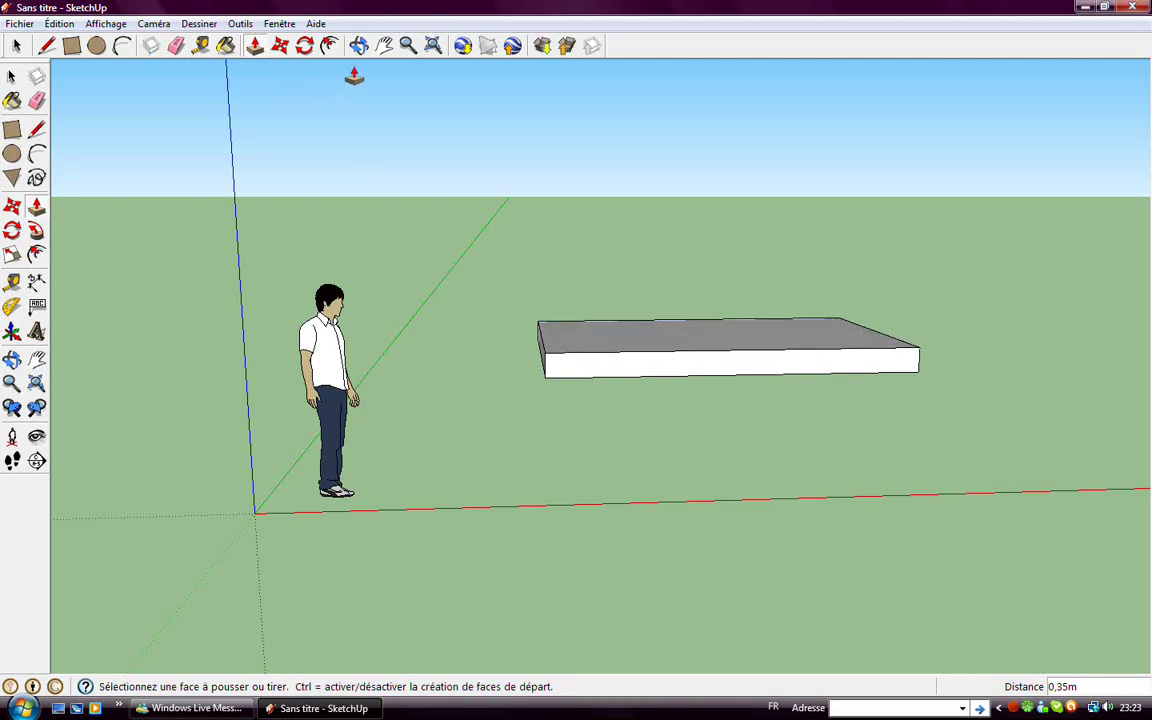
left_click(358, 45)
mouse_move(543, 440)
left_mouse_down()
mouse_move(656, 519)
mouse_move(743, 507)
mouse_move(905, 427)
mouse_move(766, 530)
mouse_move(619, 554)
mouse_move(522, 548)
mouse_move(645, 530)
left_mouse_up()
- Zoom in and pan so the slab sits centred above the figure
scroll(645, 530, "up", 2)
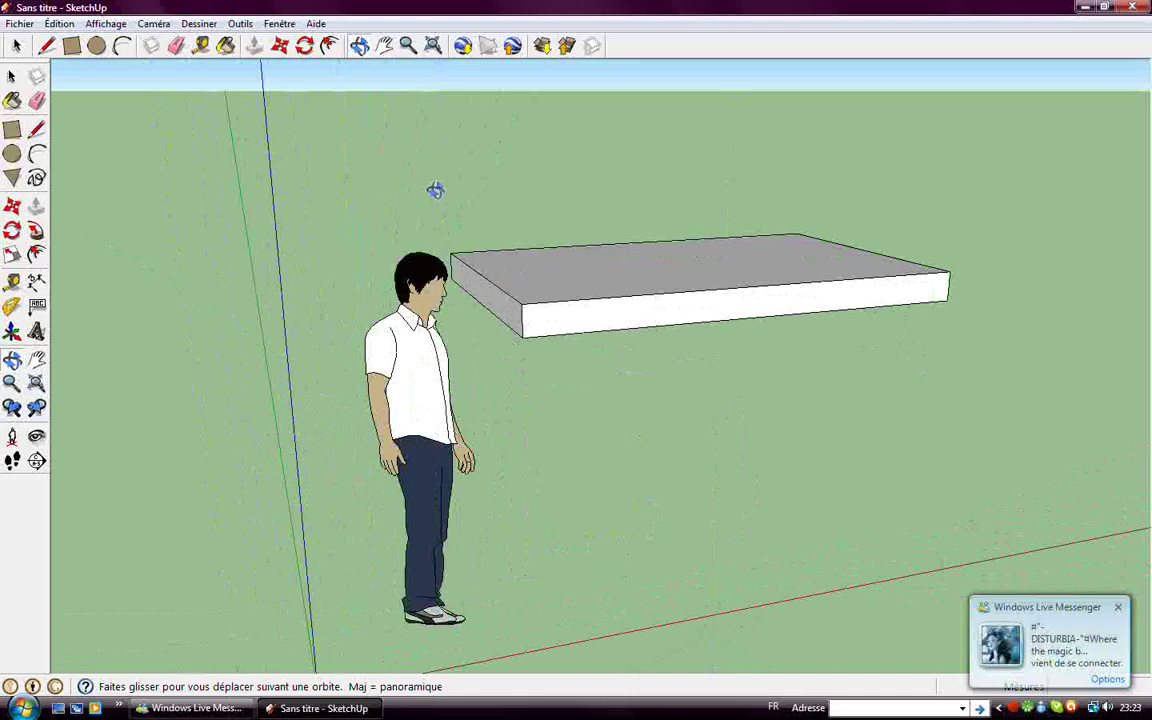
left_click(384, 46)
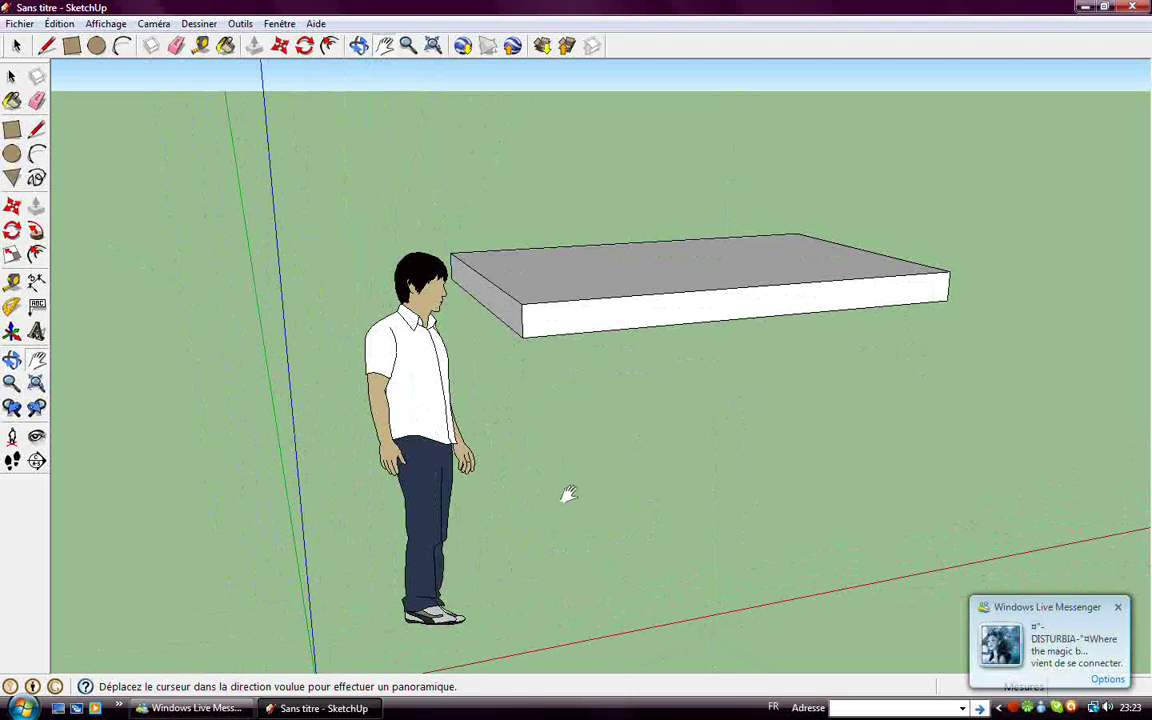
left_click_drag(499, 455, 391, 411)
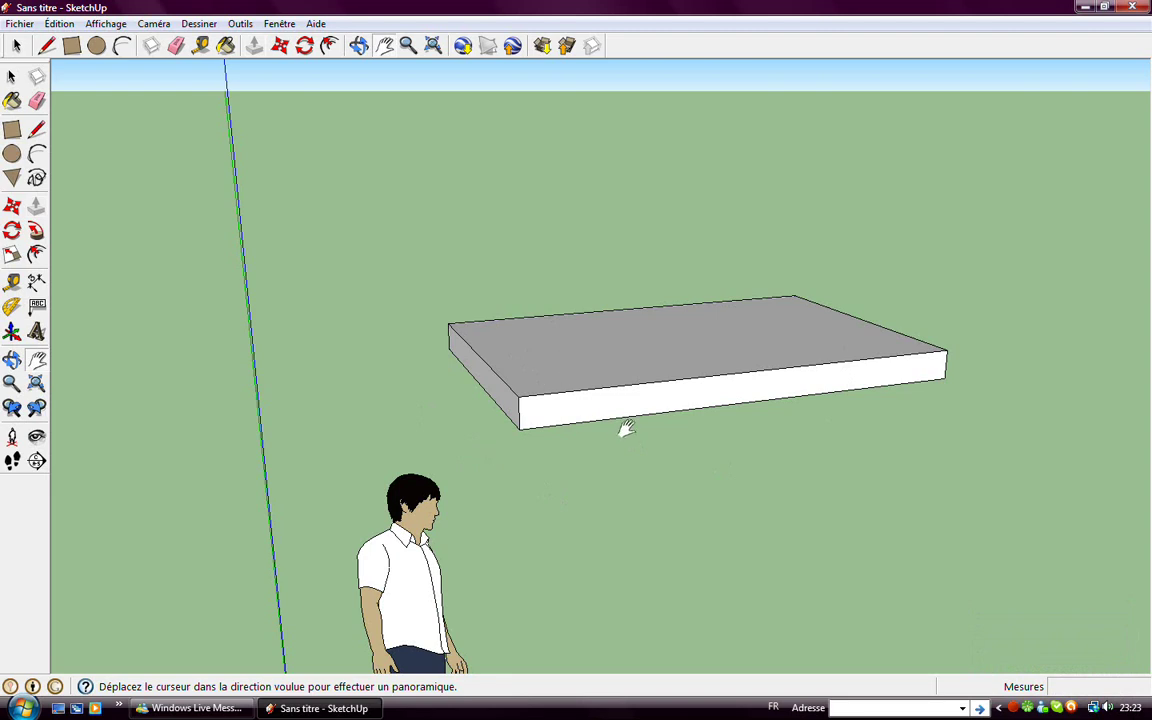
left_click(225, 46)
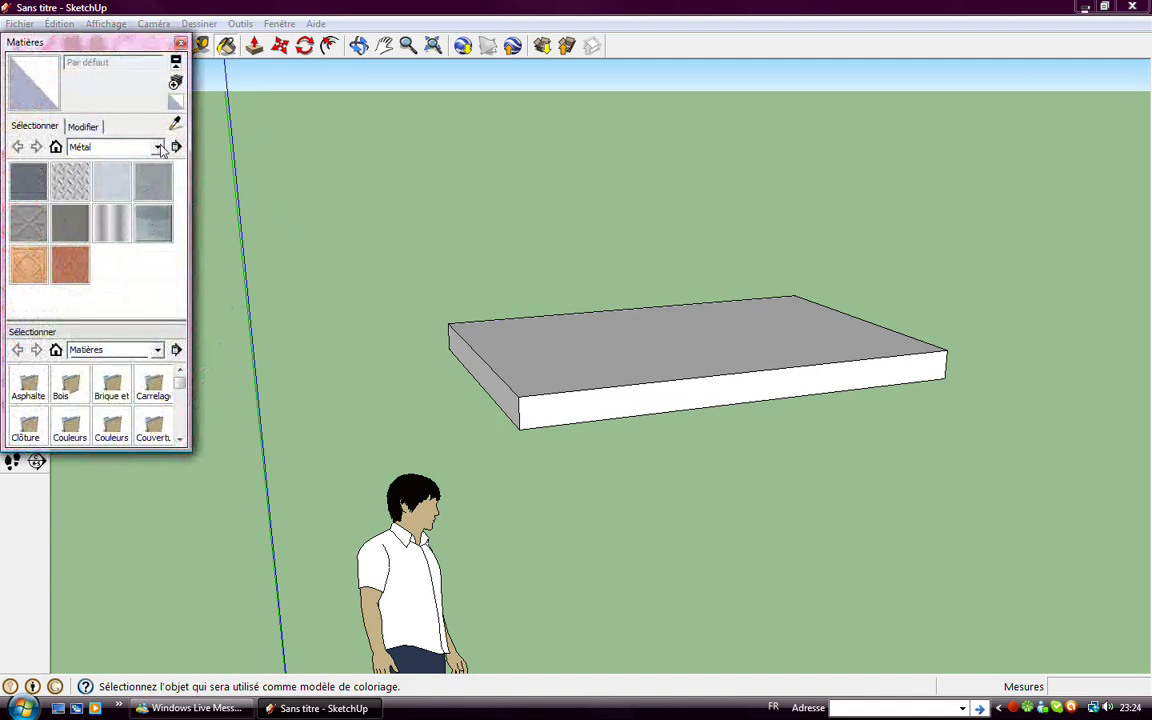
- Paint the slab's top and front faces with the Bois_bambou_moyen wood texture
left_click(160, 148)
scroll(190, 240, "up", 1)
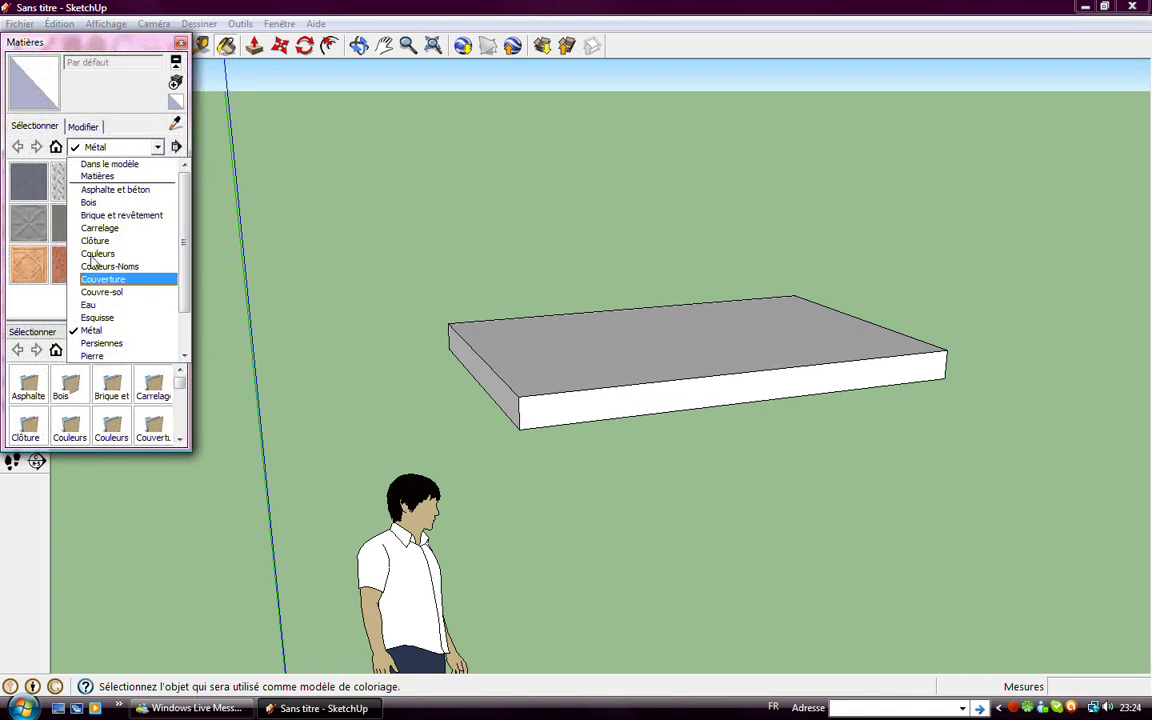
left_click(88, 202)
left_click(38, 180)
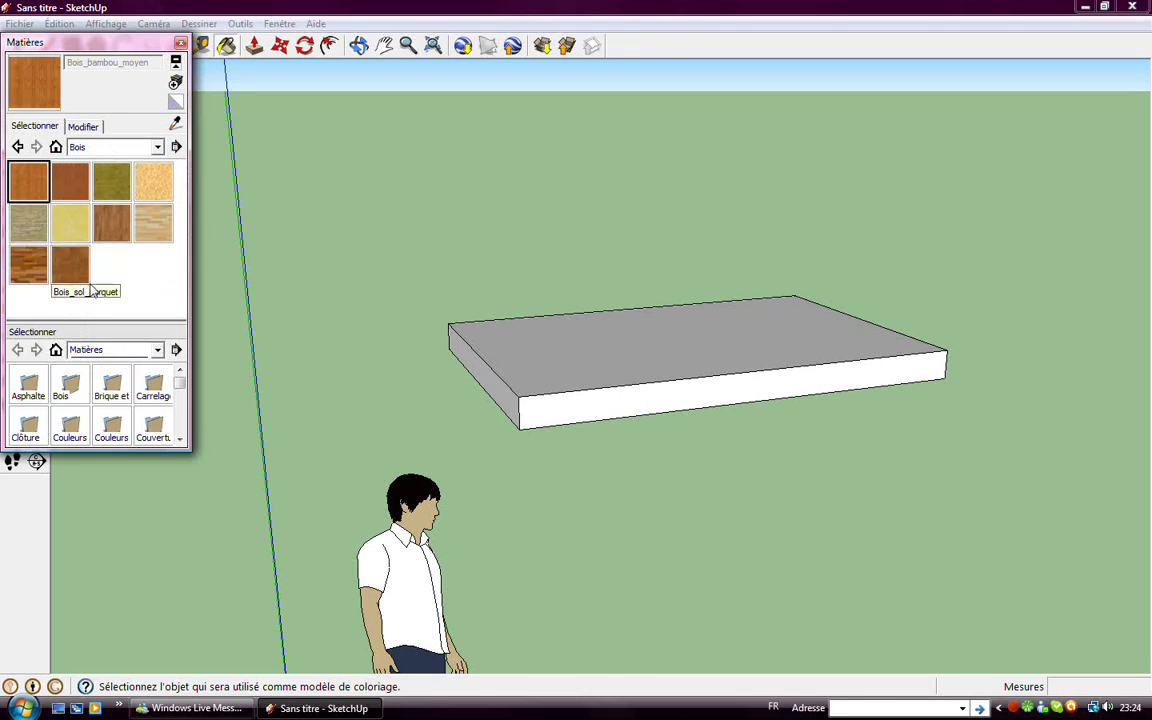
left_click(608, 346)
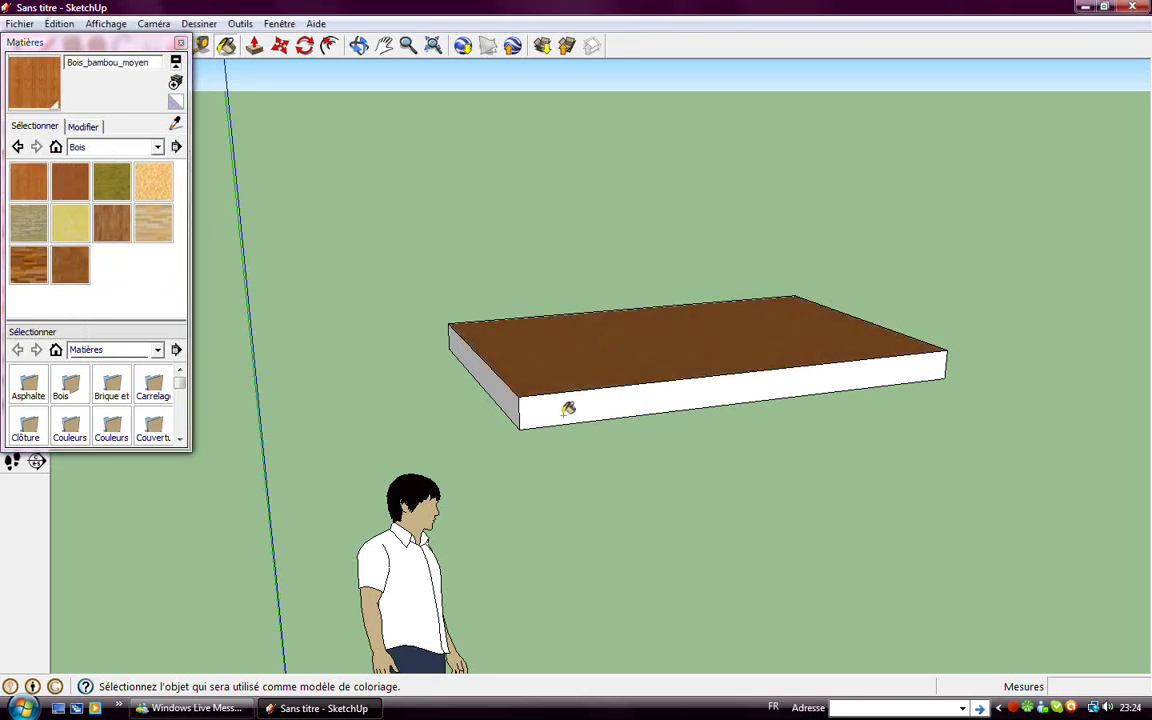
left_click(566, 410)
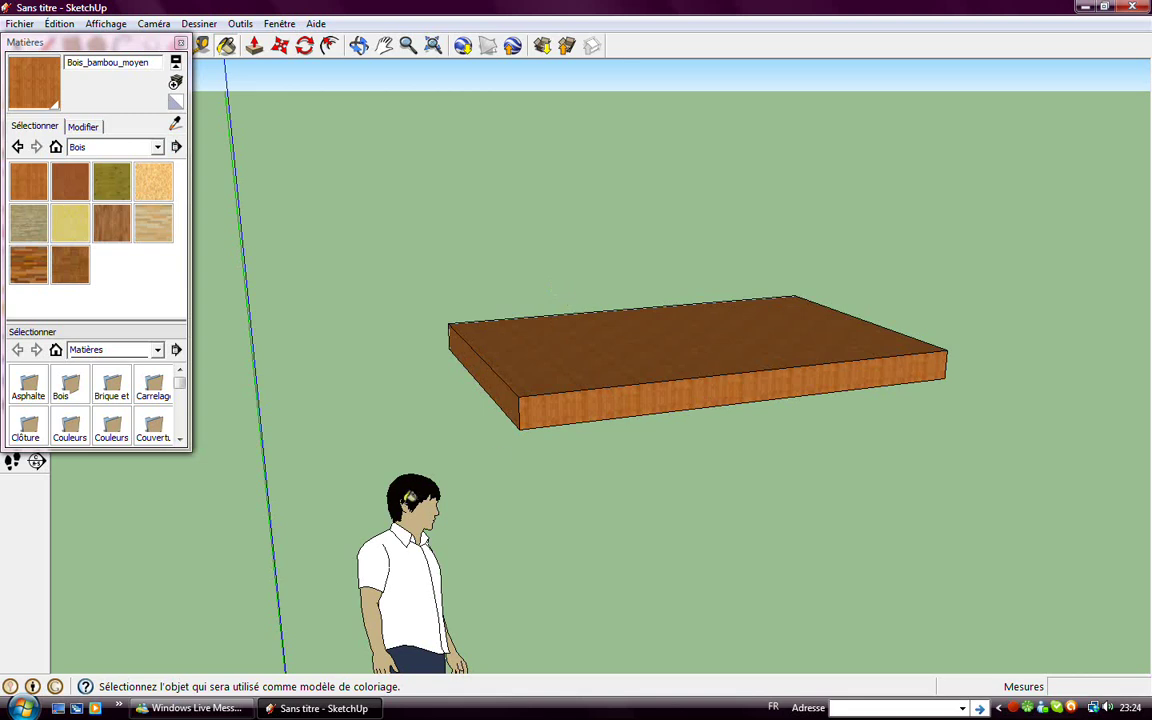
left_click(180, 42)
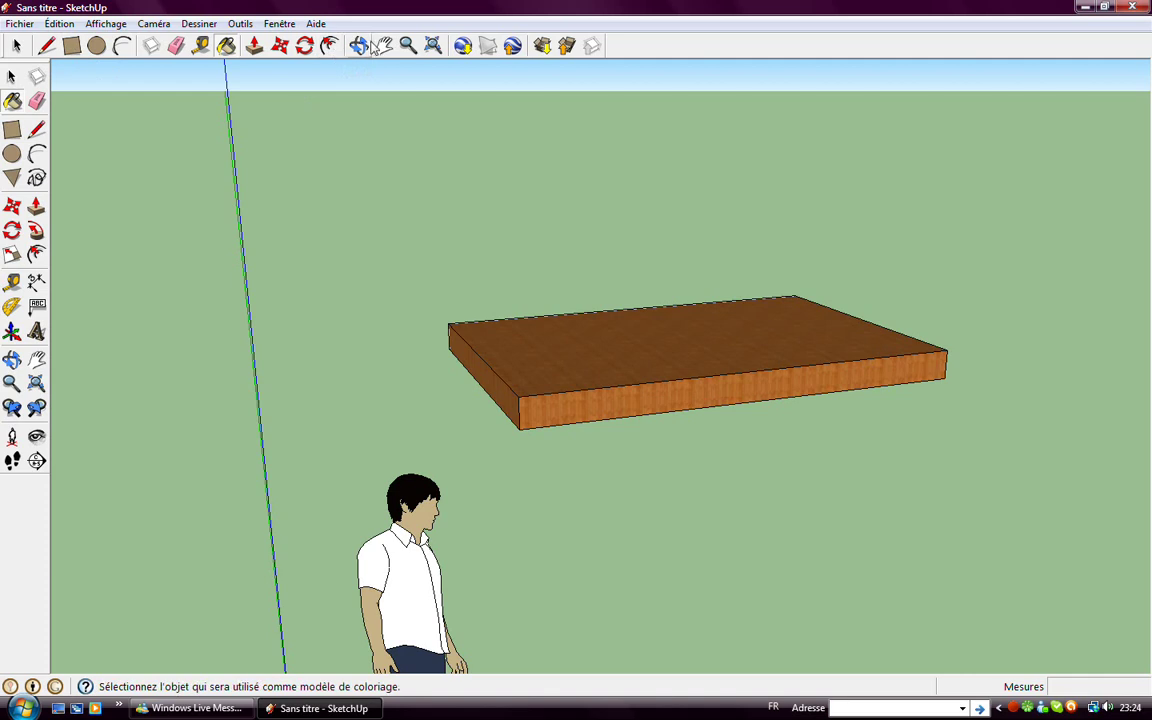
left_click(359, 46)
- Orbit and zoom in for a low view along the box's top edge
mouse_move(681, 517)
left_mouse_down()
mouse_move(866, 465)
mouse_move(877, 437)
mouse_move(941, 429)
left_mouse_up()
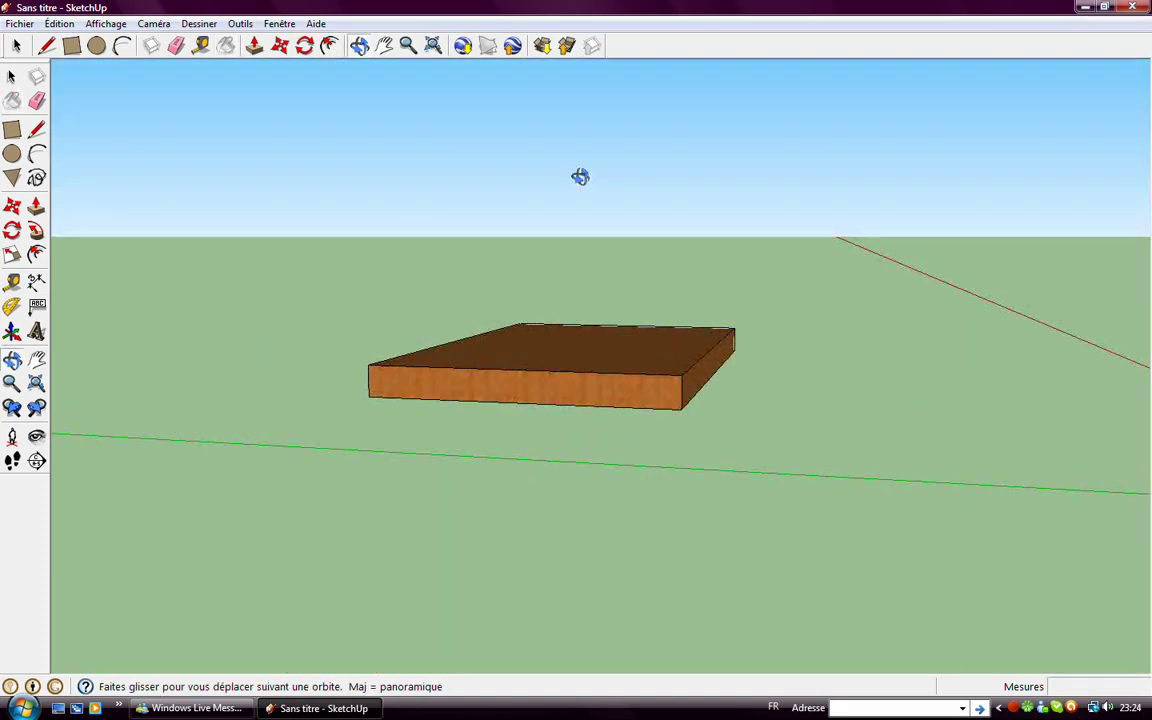
scroll(728, 365, "up", 3)
scroll(728, 365, "up", 2)
scroll(726, 364, "up", 2)
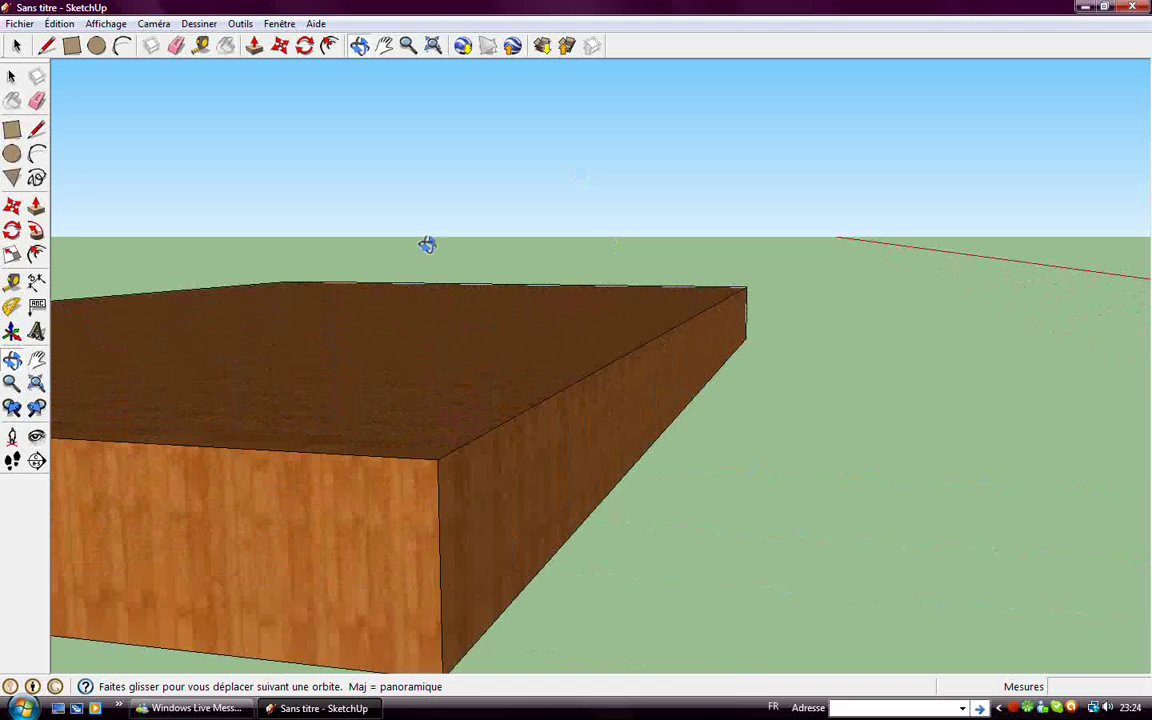
mouse_move(421, 504)
left_mouse_down()
mouse_move(509, 489)
mouse_move(489, 478)
mouse_move(432, 489)
left_mouse_up()
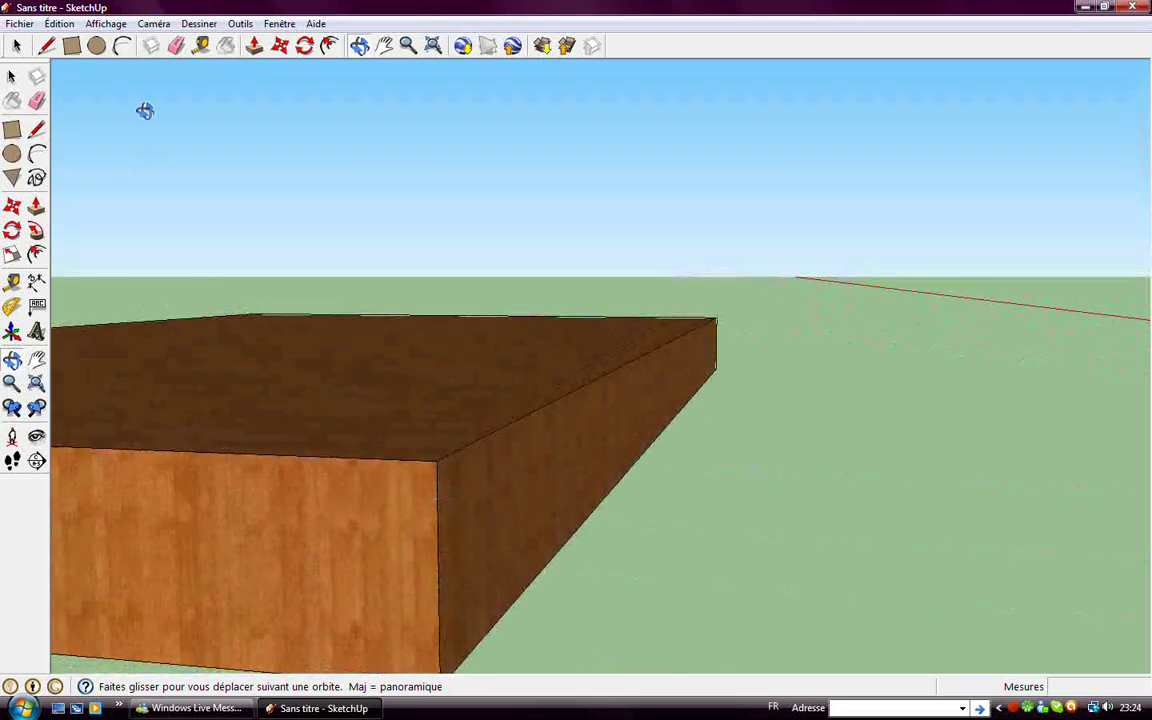
left_click(72, 52)
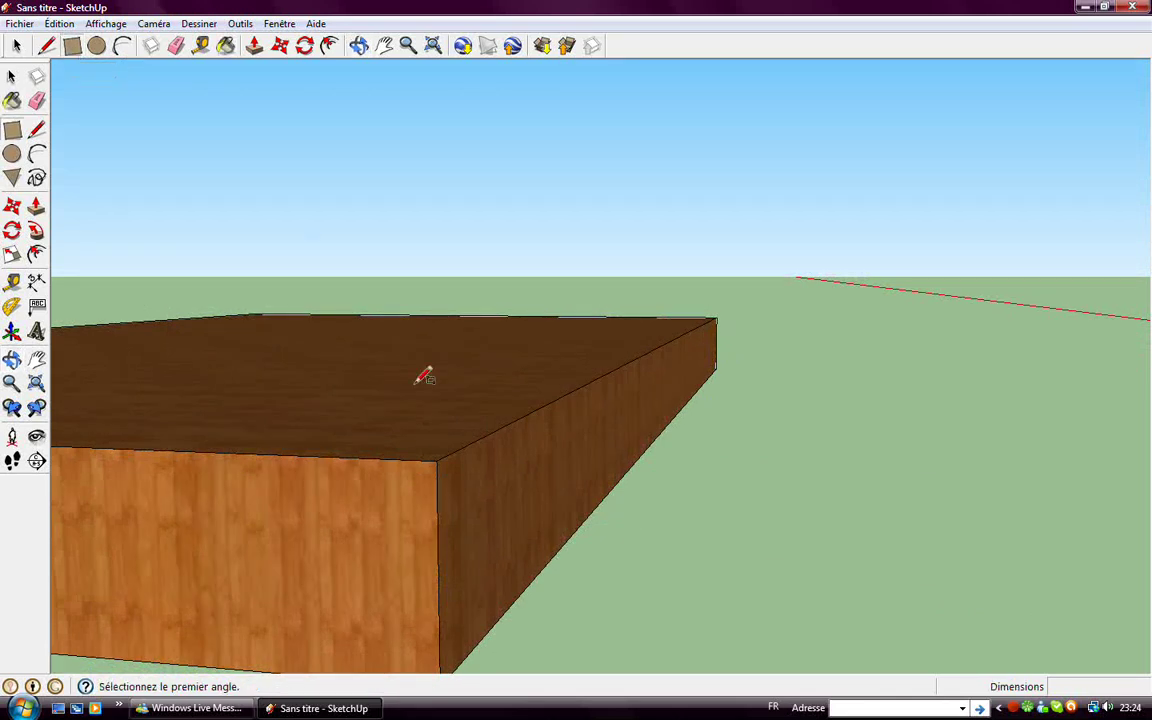
- Draw a 0,08m-wide strip along the full length of the box's top edge
left_click(409, 459)
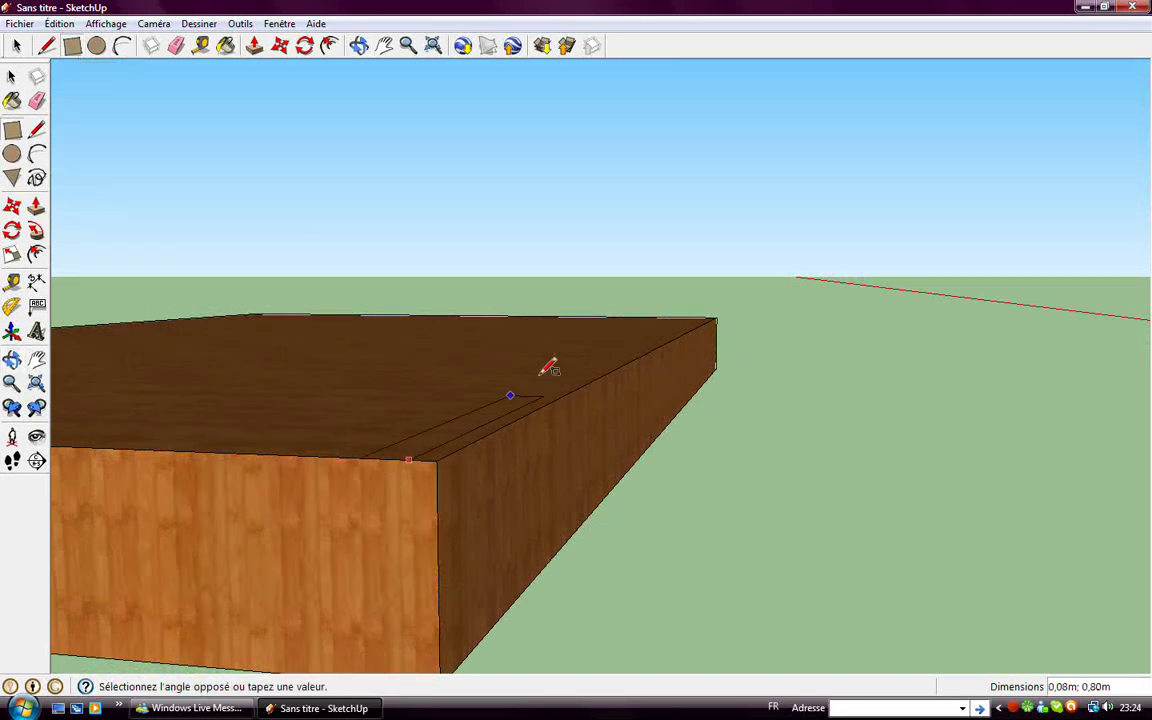
left_click(716, 319)
left_click(436, 462)
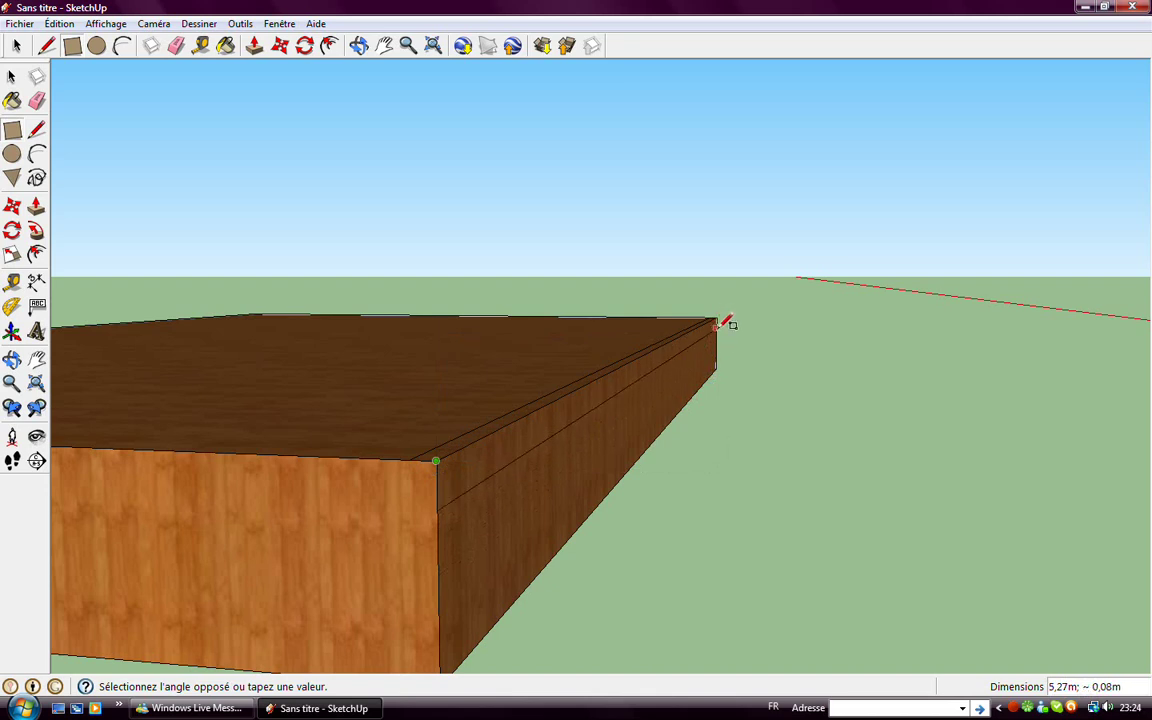
left_click(716, 324)
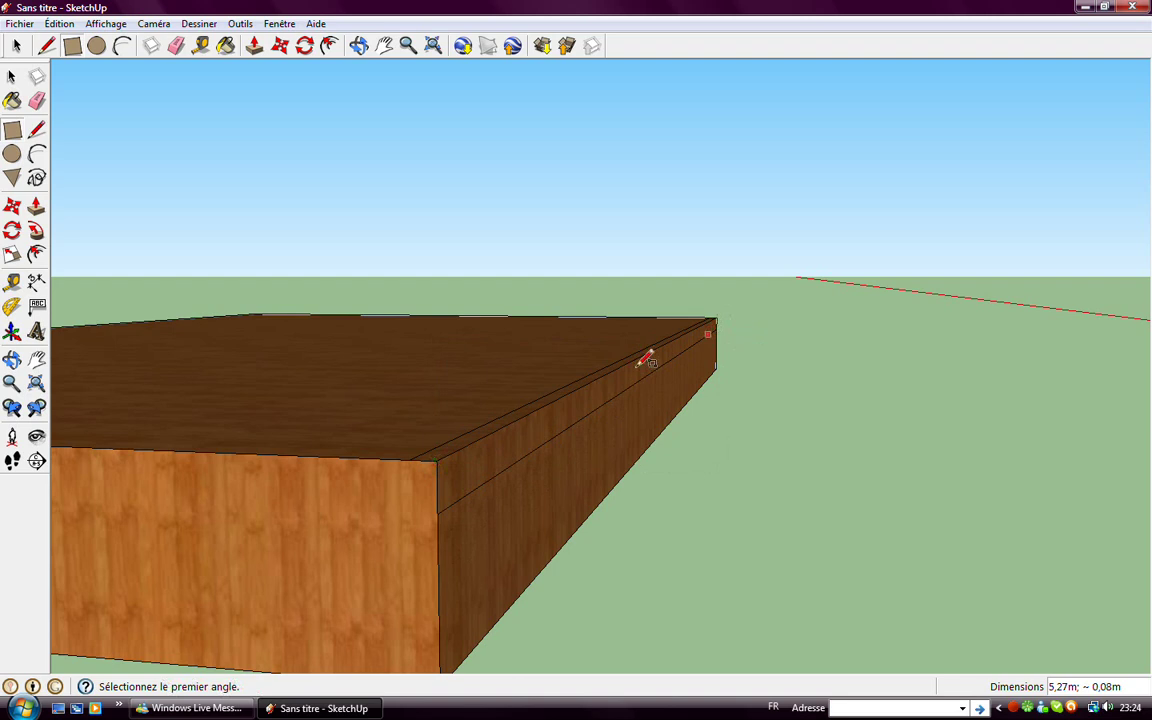
left_click(359, 46)
left_click_drag(500, 431, 506, 458)
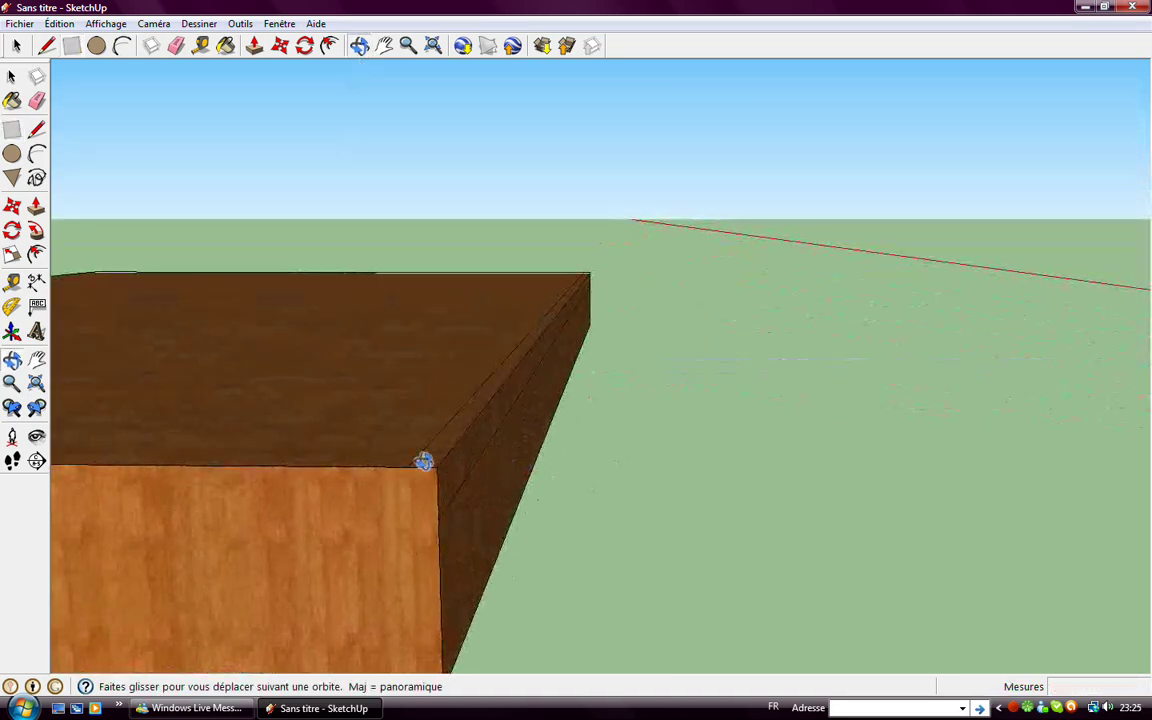
- Paint the thin edge strip with the Métal_ondulé_brillant corrugated metal texture
left_click(225, 46)
left_click(157, 147)
left_click(125, 291)
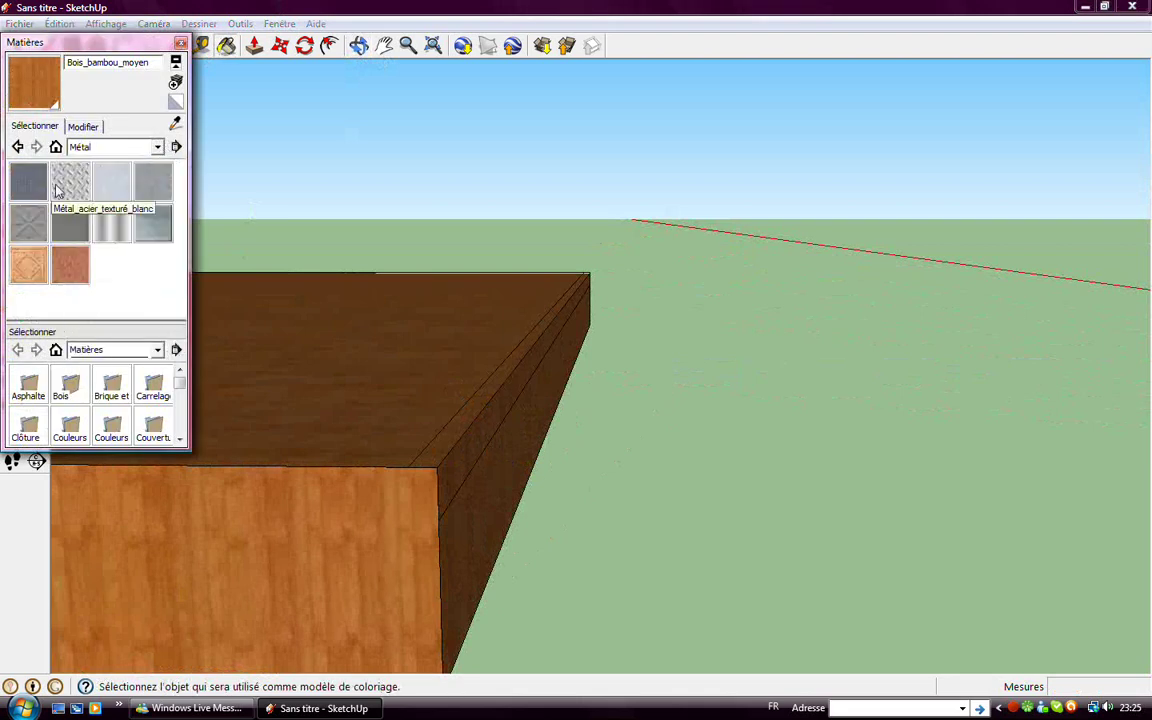
left_click(117, 232)
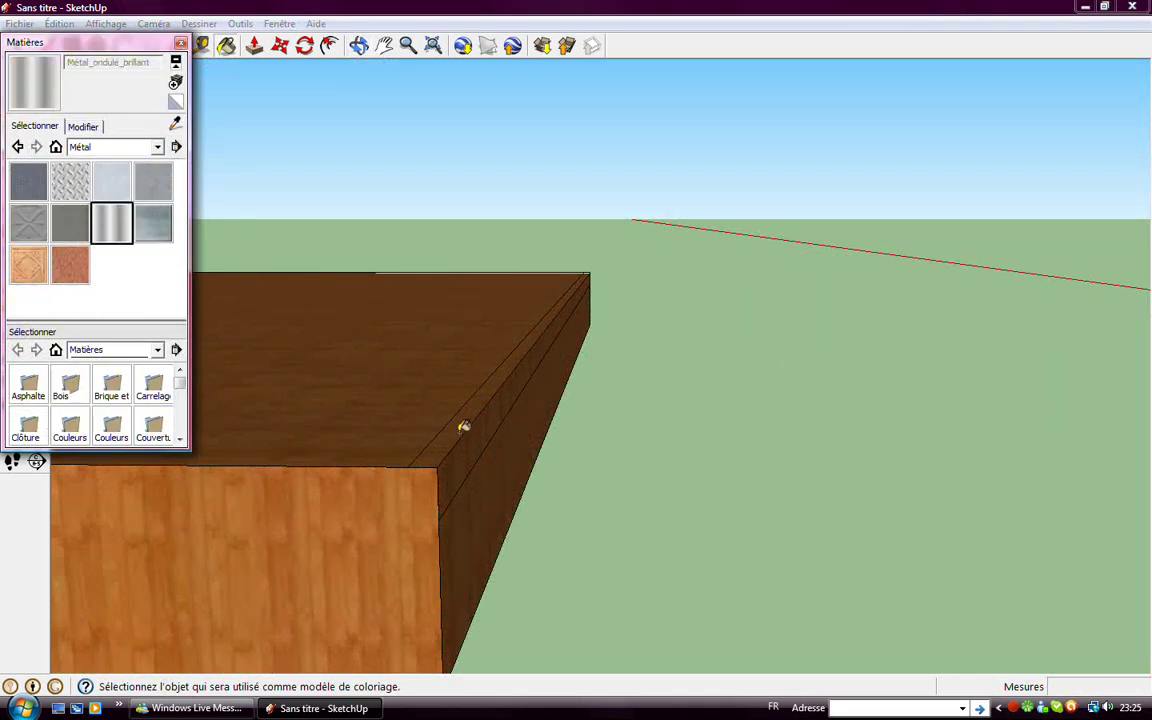
left_click(463, 427)
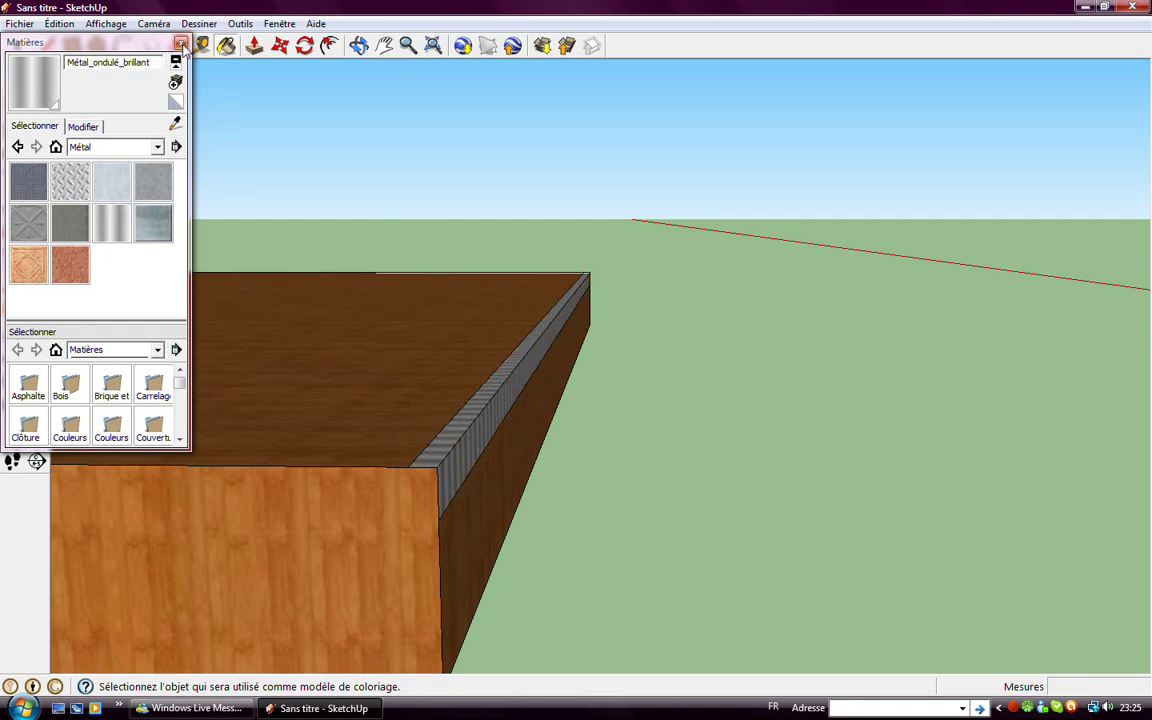
left_click(180, 42)
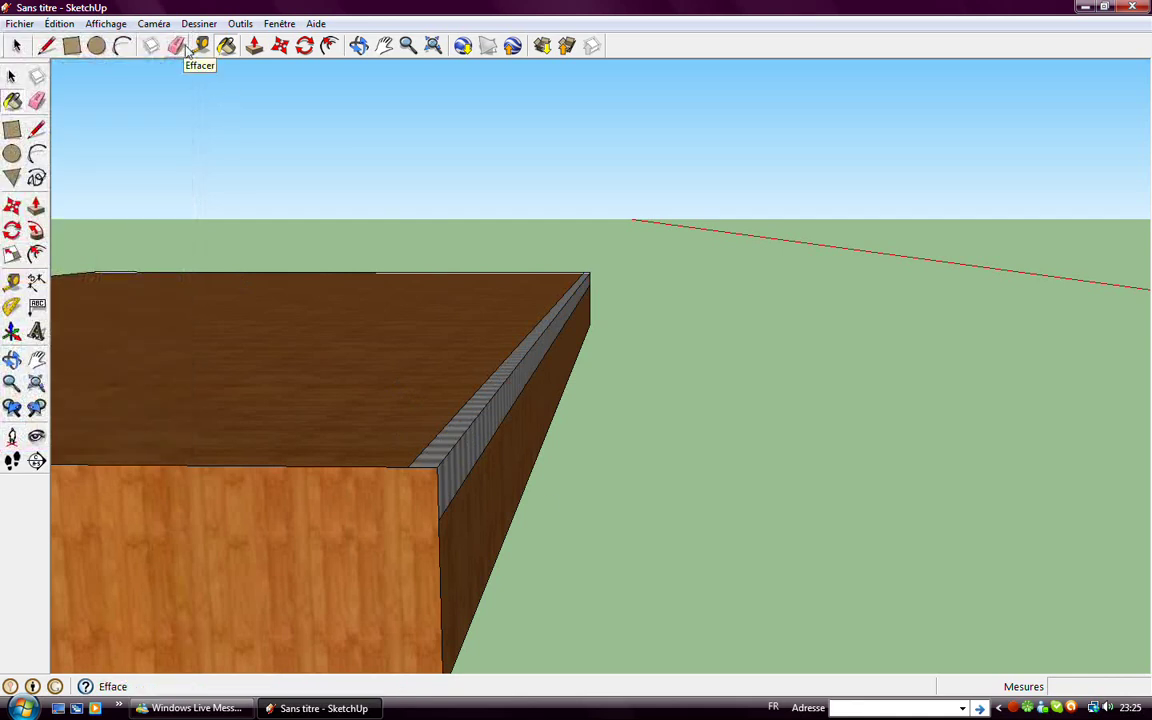
left_click(254, 45)
scroll(514, 380, "up", 2)
- Push the metal strip out into a thin lip along the top edge, then zoom out
scroll(514, 380, "up", 2)
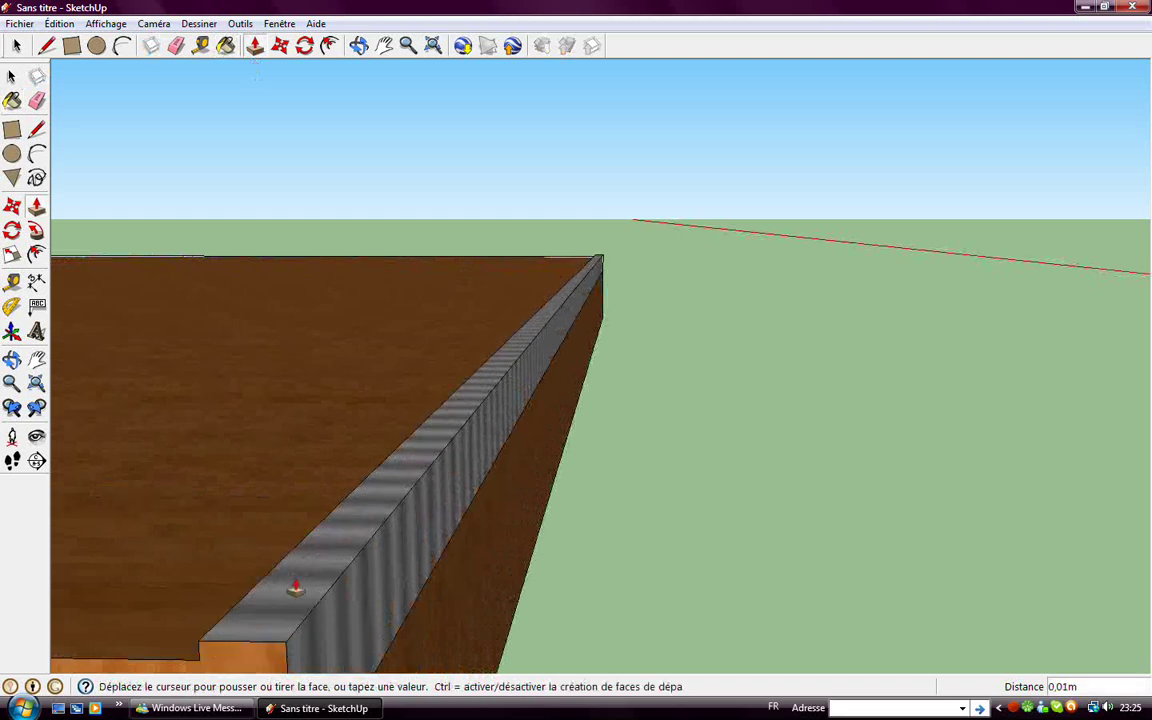
left_click(310, 610)
left_click(337, 640)
left_click(339, 638)
scroll(381, 586, "down", 2)
scroll(400, 575, "down", 1)
scroll(424, 563, "down", 1)
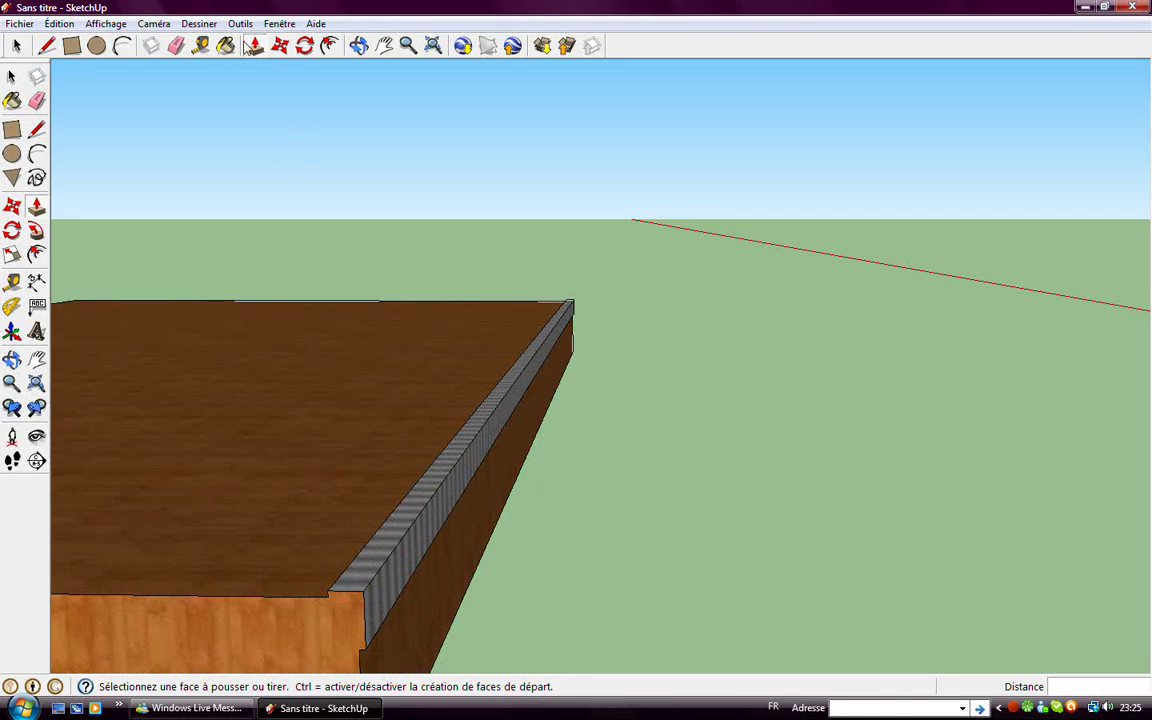
- Orbit and pan until the box's wooden side faces the view head-on
left_click(358, 45)
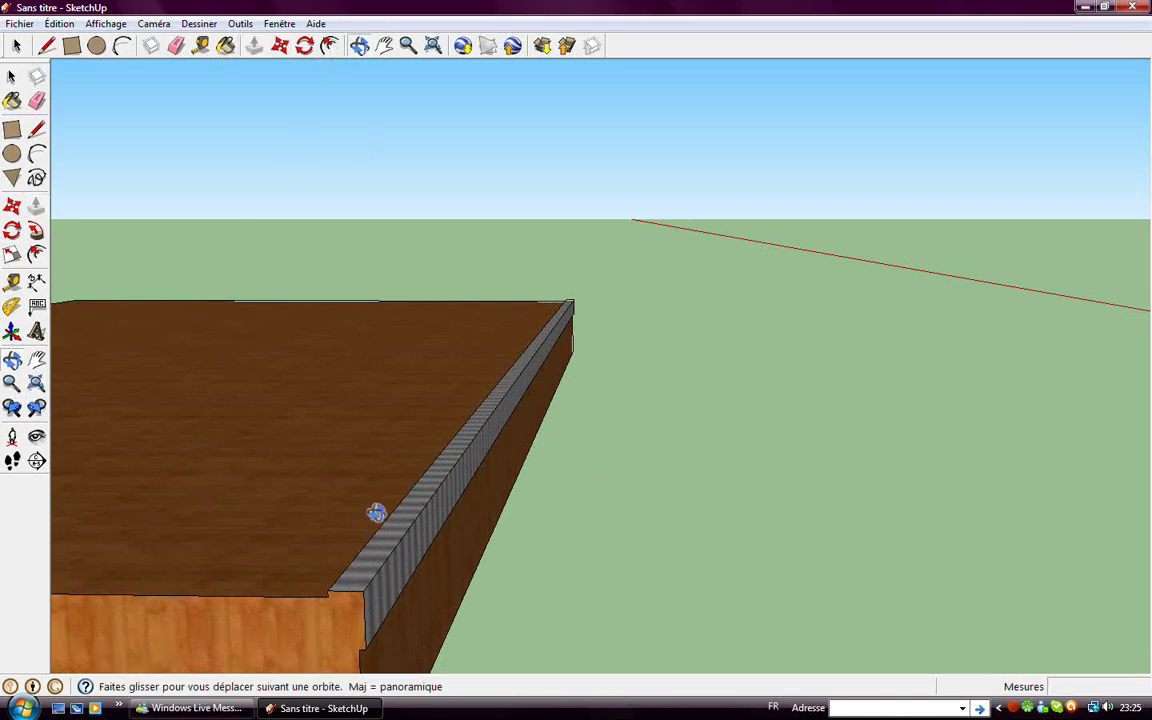
left_click_drag(375, 514, 644, 477)
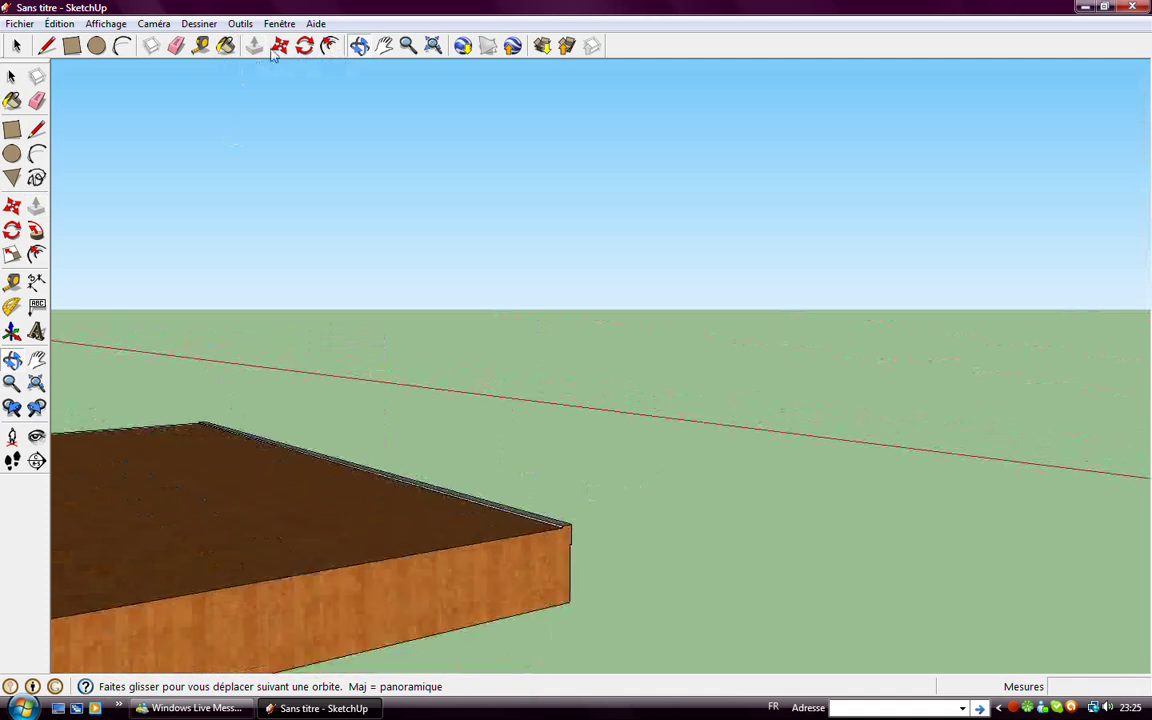
left_click(384, 46)
left_click_drag(404, 517, 770, 455)
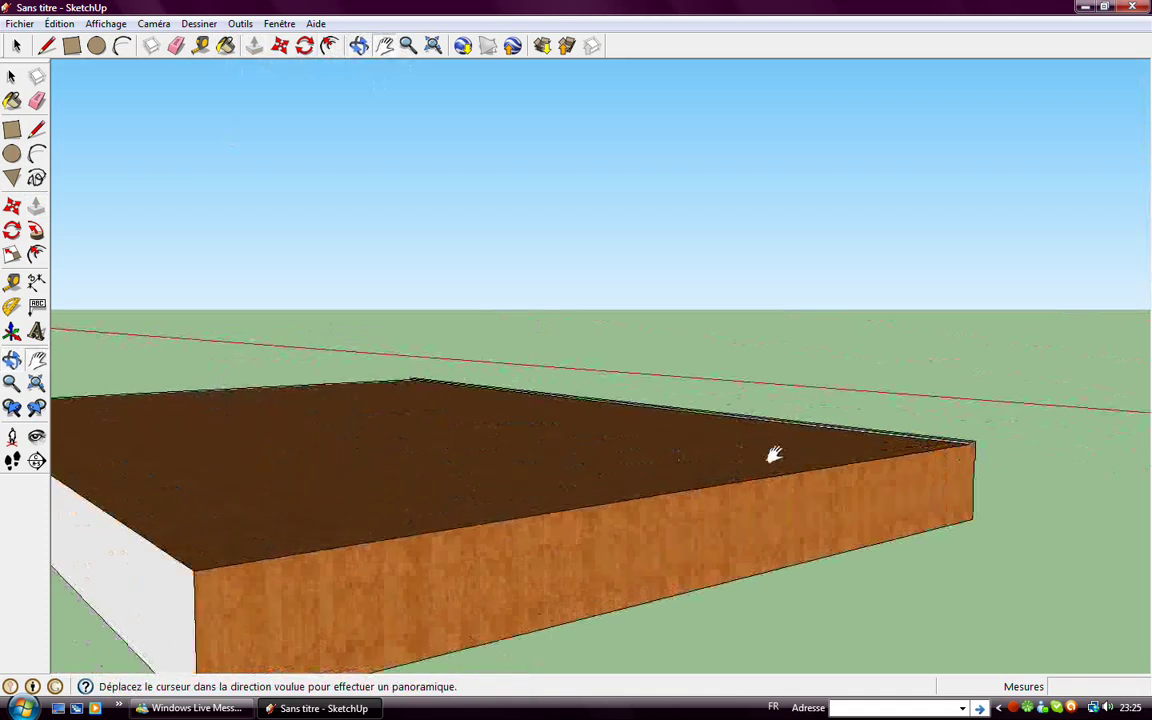
mouse_move(298, 519)
left_mouse_down()
mouse_move(365, 504)
mouse_move(398, 406)
mouse_move(406, 108)
left_mouse_up()
scroll(360, 506, "up", 2)
key("o")
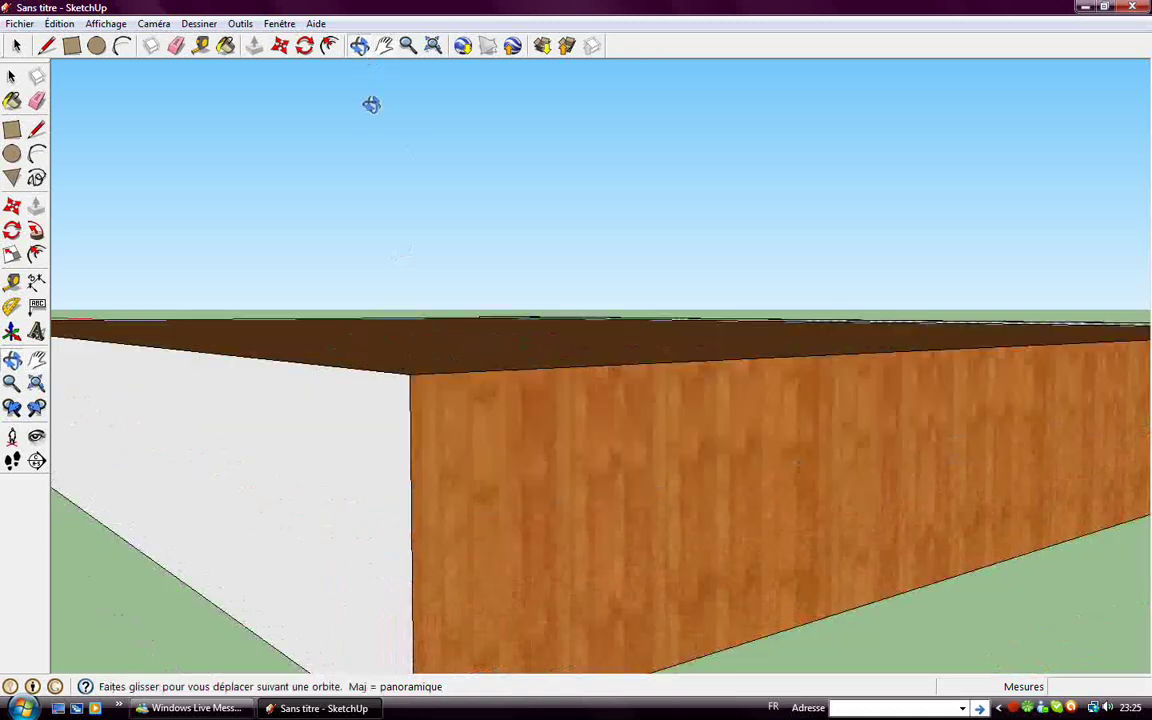
mouse_move(366, 453)
left_mouse_down()
mouse_move(252, 458)
mouse_move(229, 424)
mouse_move(237, 434)
left_mouse_up()
left_click(97, 45)
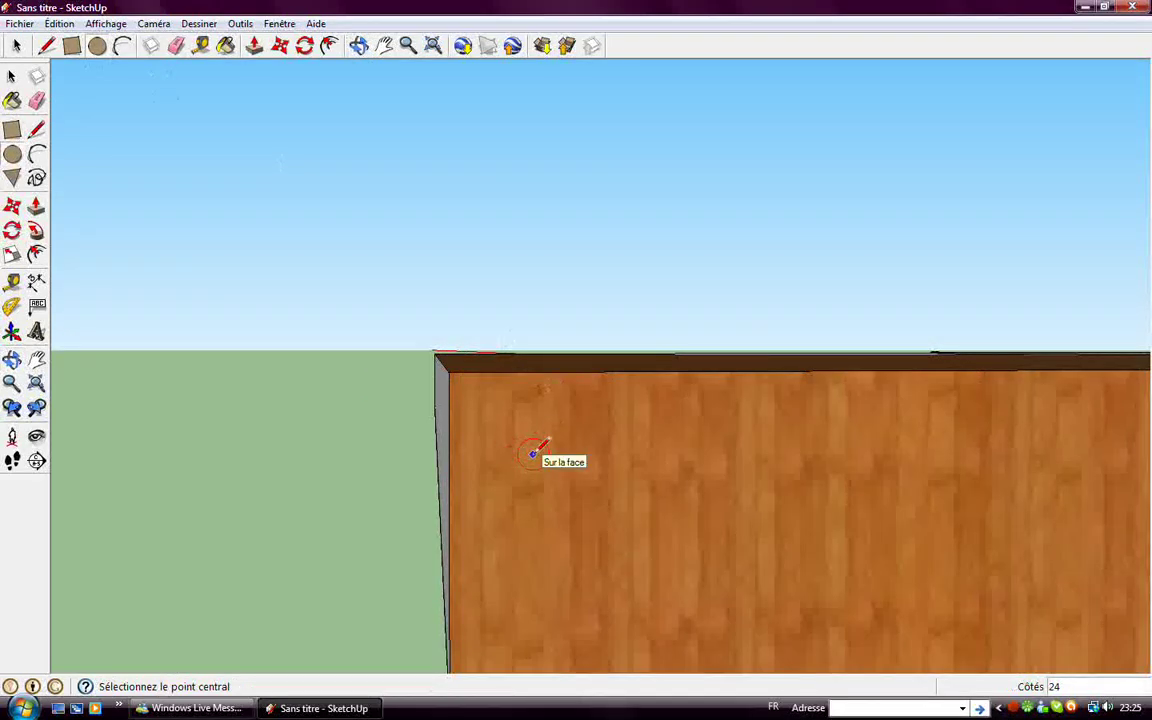
- Draw a circle of about 5,27m radius at the left end of the wooden side
left_click(532, 454)
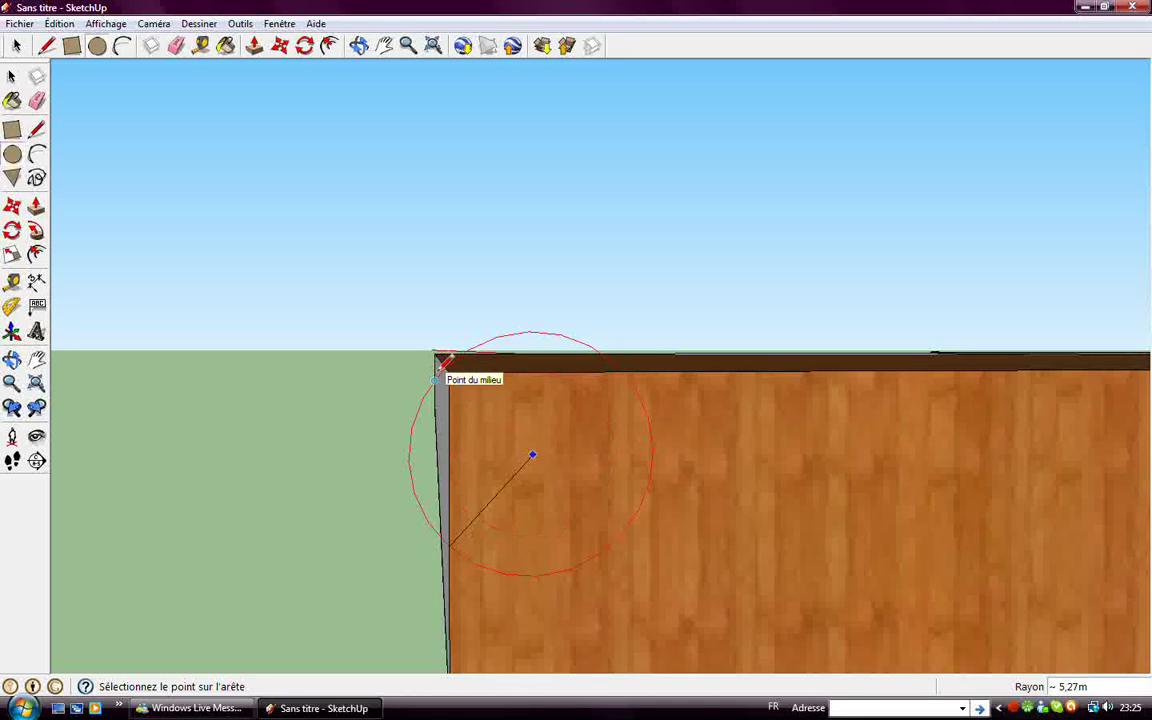
left_click(437, 366)
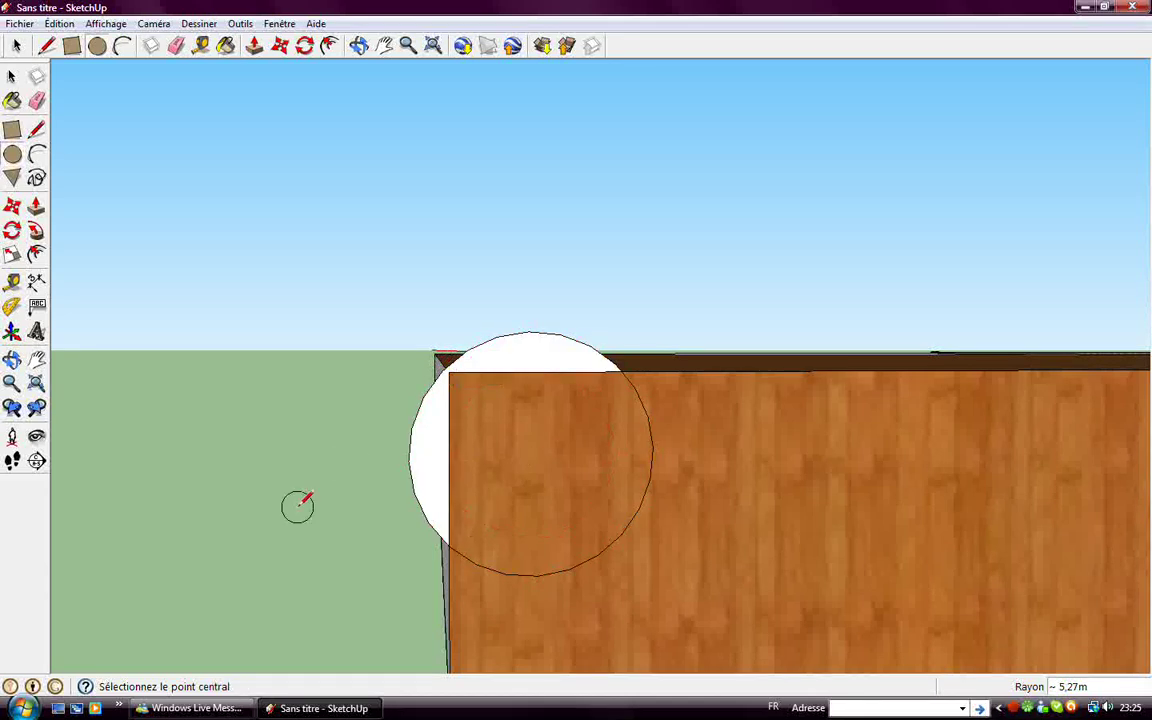
left_click(280, 45)
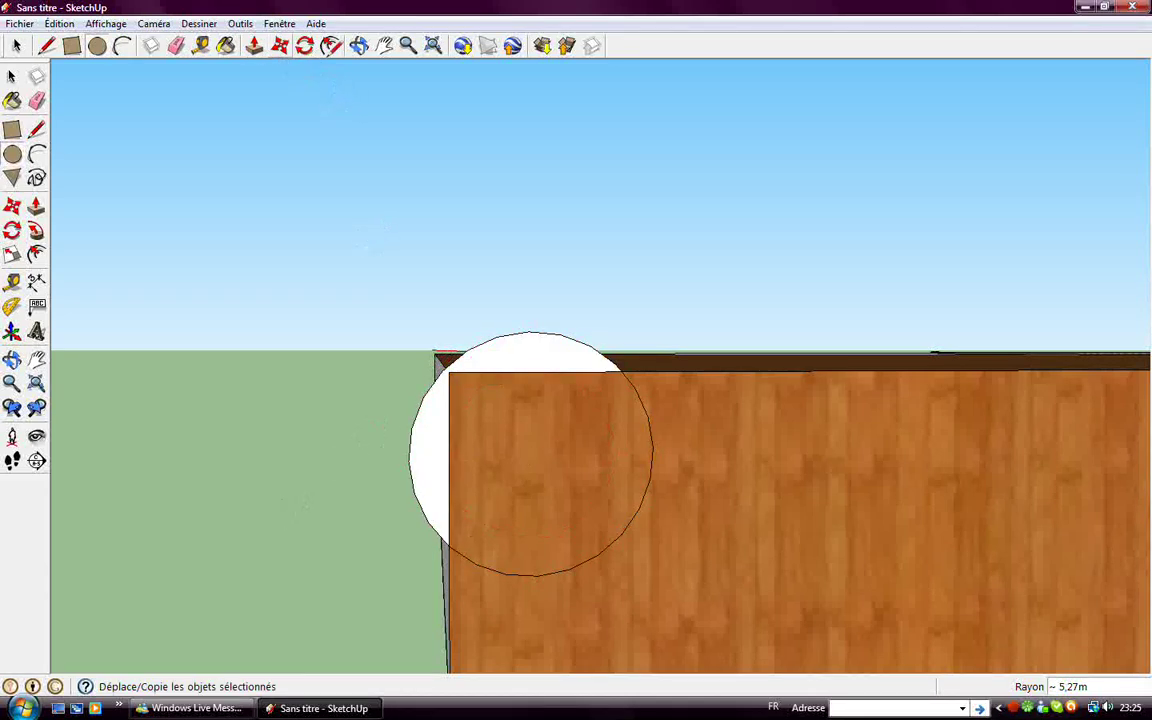
- Orbit down to show the box's top face and left side
key("o")
left_click_drag(497, 321, 569, 515)
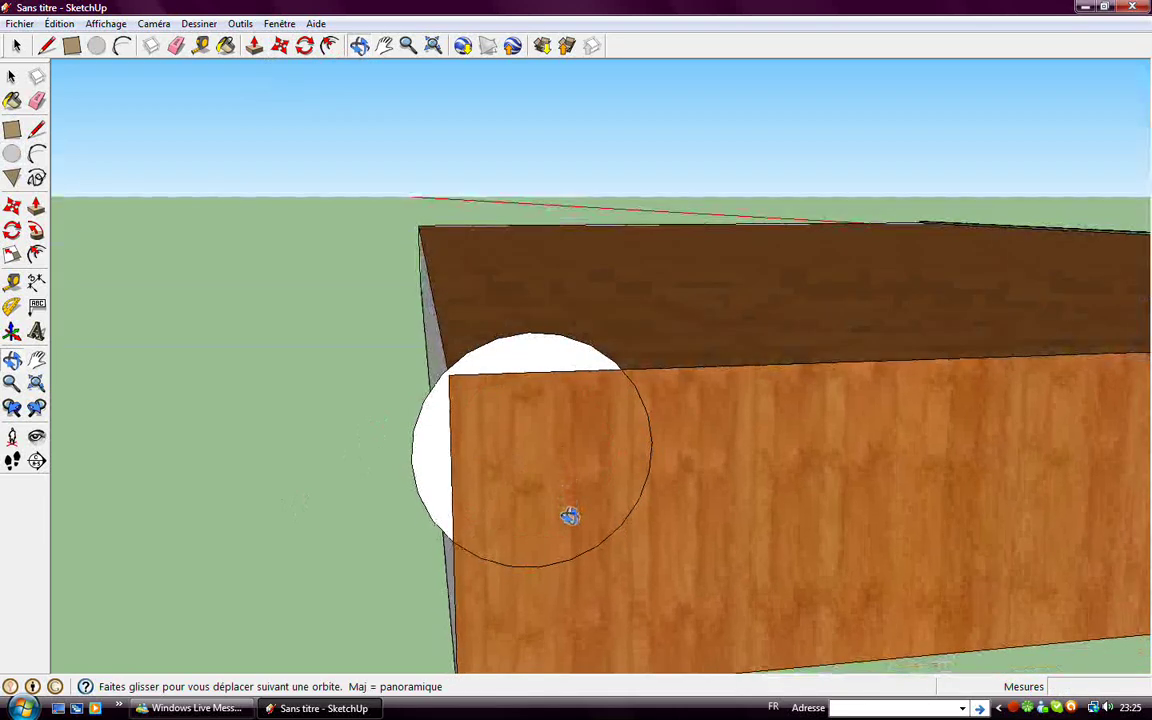
mouse_move(648, 473)
left_mouse_down()
mouse_move(756, 481)
mouse_move(532, 483)
left_mouse_up()
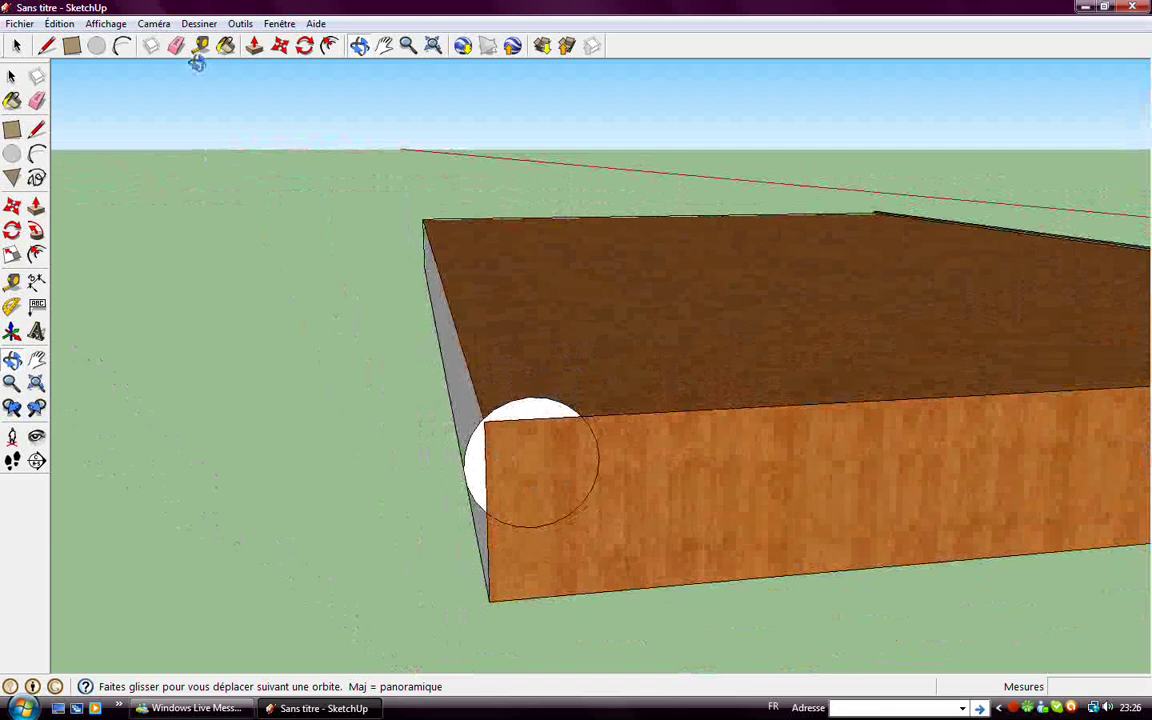
left_click(256, 52)
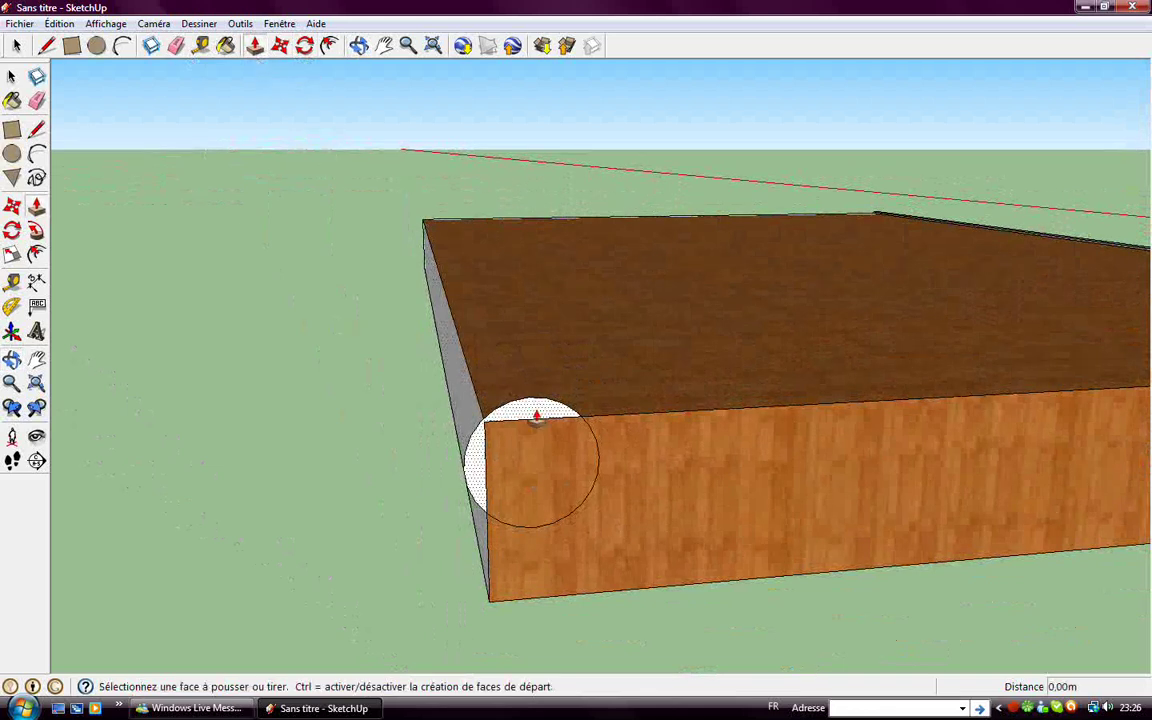
- Extrude the circle into a 5,92m-long cylinder along the box edge
left_click_drag(532, 410, 437, 217)
left_click(437, 217)
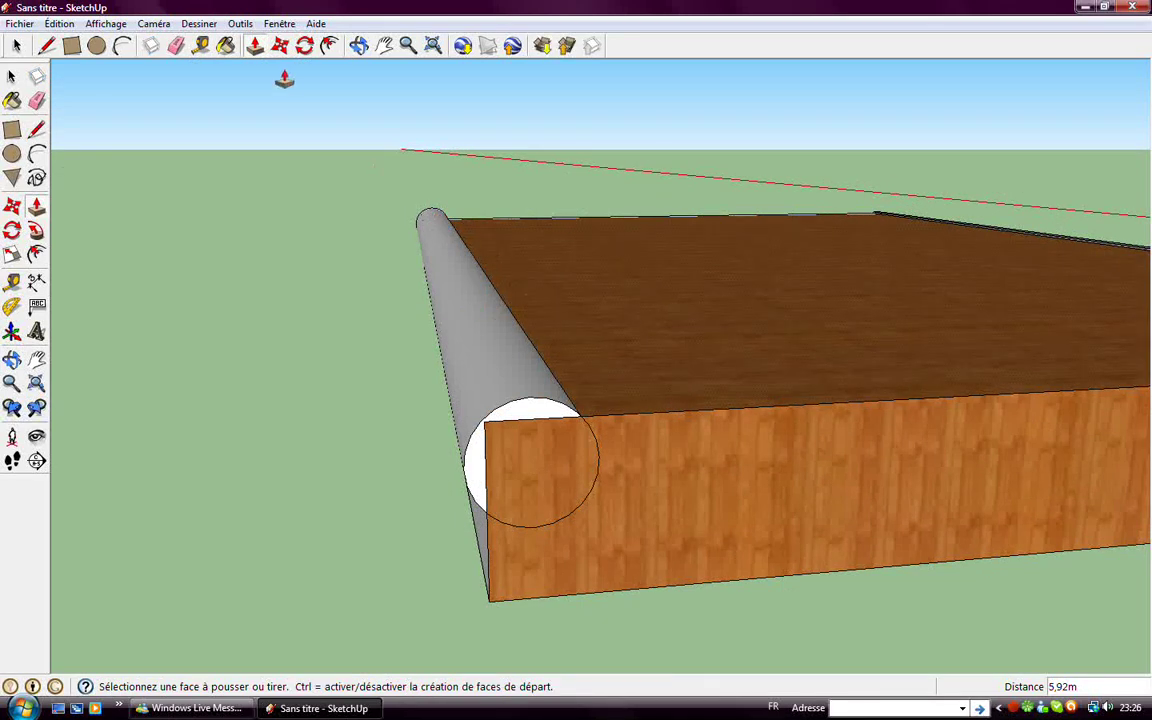
scroll(600, 290, "down", 3)
scroll(750, 296, "down", 3)
scroll(740, 300, "down", 2)
left_click(734, 303)
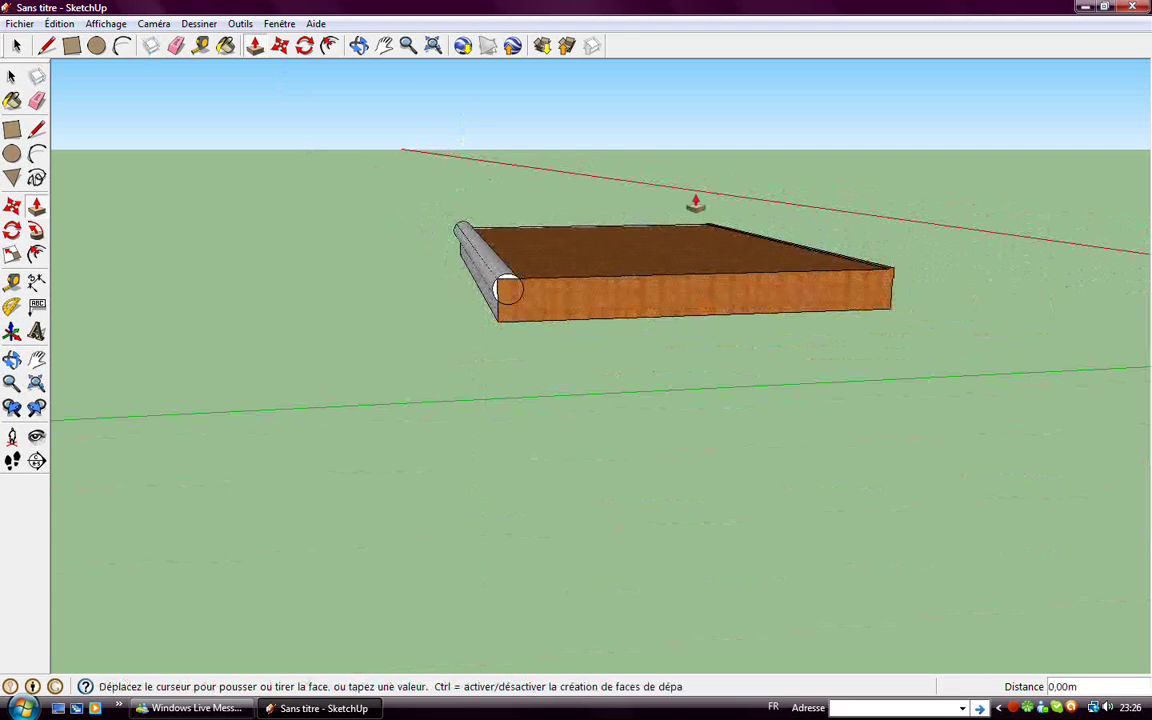
mouse_move(540, 300)
middle_mouse_down()
mouse_move(519, 273)
mouse_move(558, 316)
mouse_move(815, 386)
mouse_move(540, 431)
mouse_move(887, 429)
mouse_move(977, 363)
mouse_move(960, 405)
mouse_move(940, 395)
middle_mouse_up()
- Lower the box's top face by 1,53m and push its front face inward
left_click(254, 46)
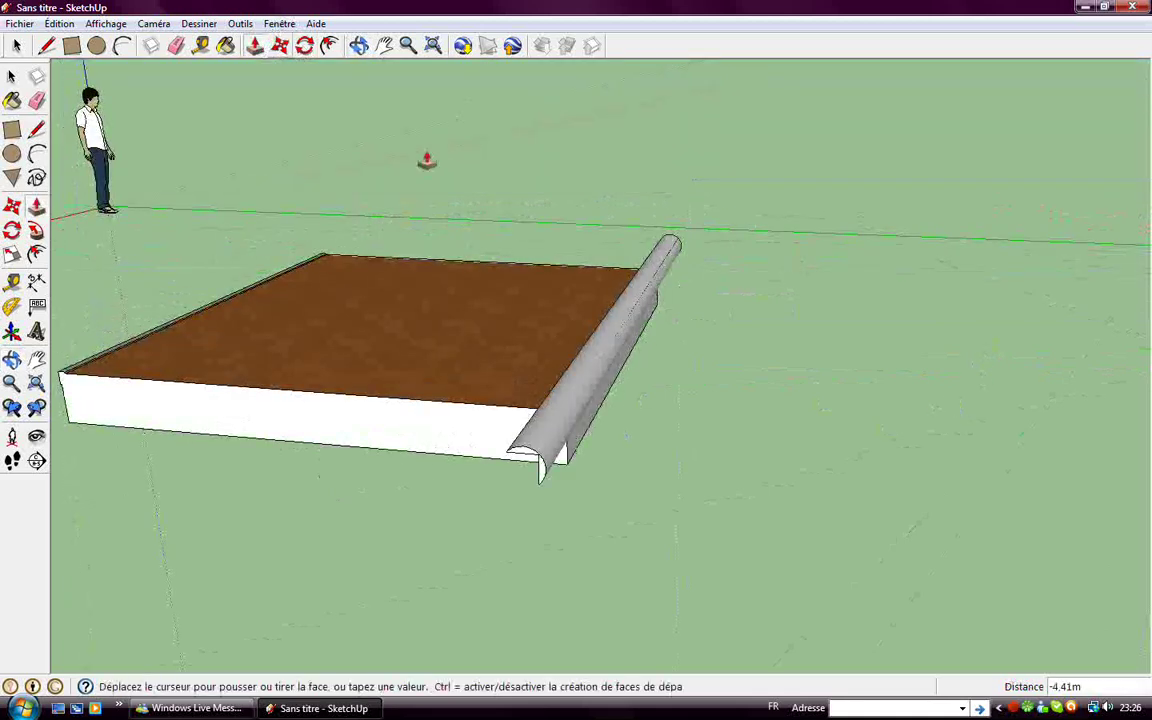
left_click(480, 300)
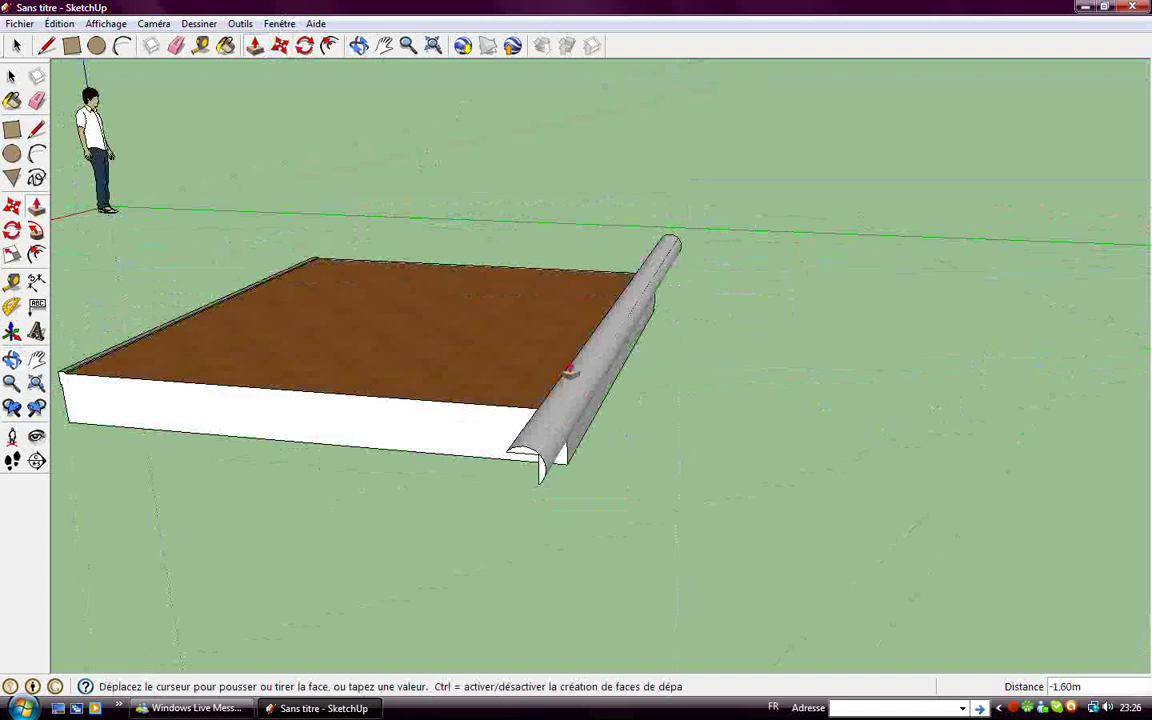
left_click(568, 371)
left_click(254, 46)
left_click(535, 469)
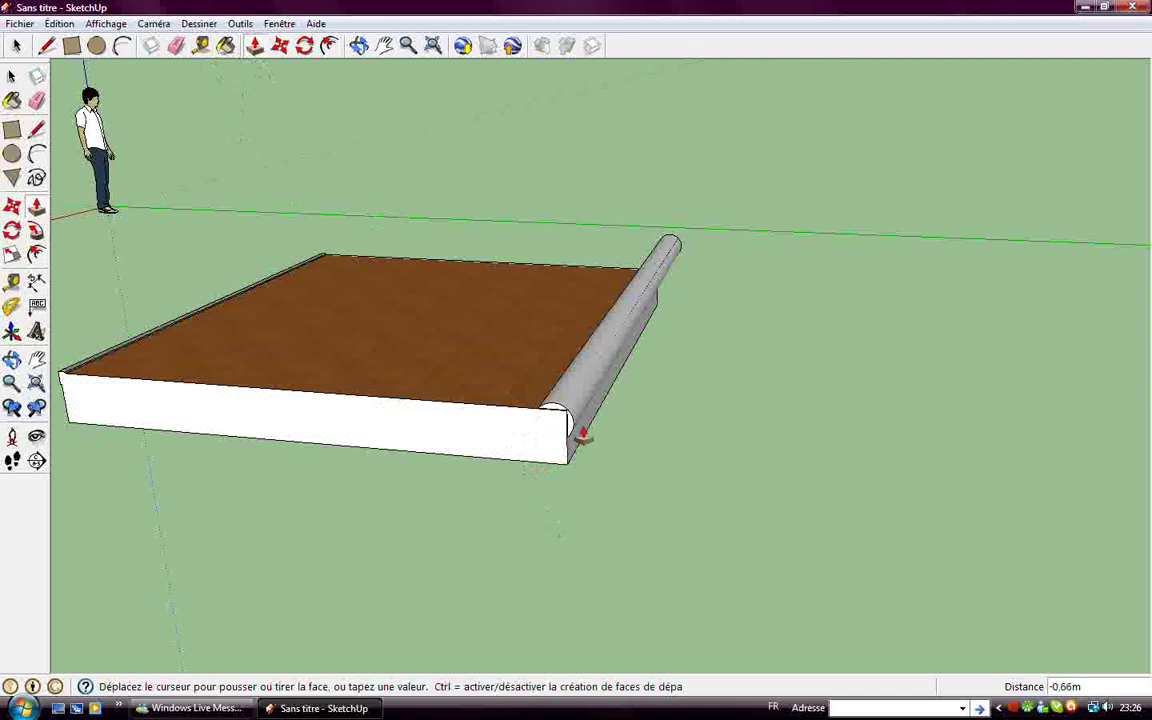
left_click(580, 435)
- Trim the cylinder's end by 1,53m, then bring it back flush with the slab
key("o")
mouse_move(452, 150)
left_mouse_down()
mouse_move(476, 417)
mouse_move(550, 363)
mouse_move(753, 393)
mouse_move(570, 356)
mouse_move(491, 363)
left_mouse_up()
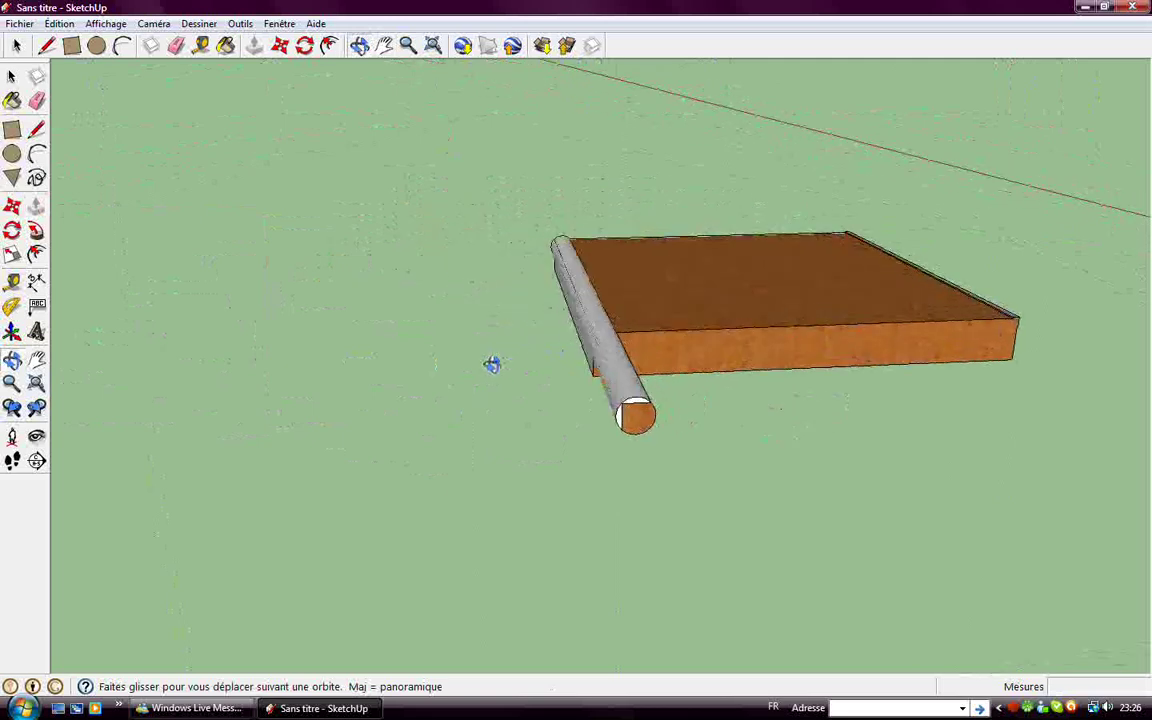
left_click(255, 45)
left_click(620, 428)
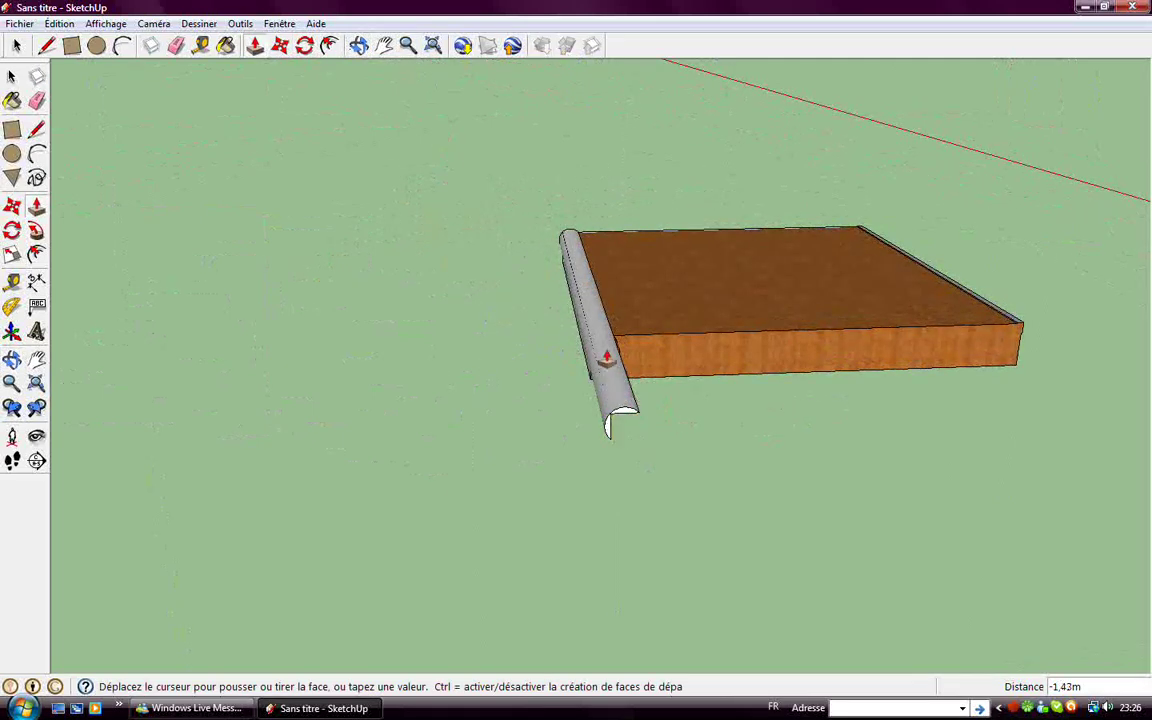
left_click(606, 345)
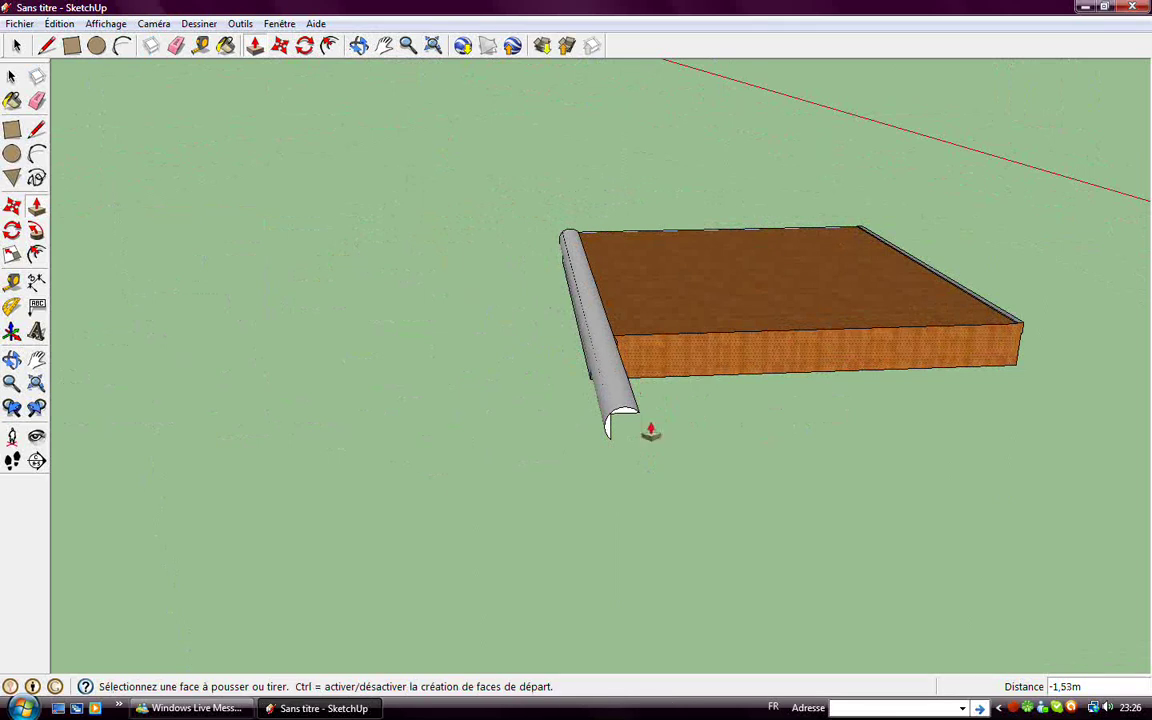
left_click_drag(650, 432, 617, 342)
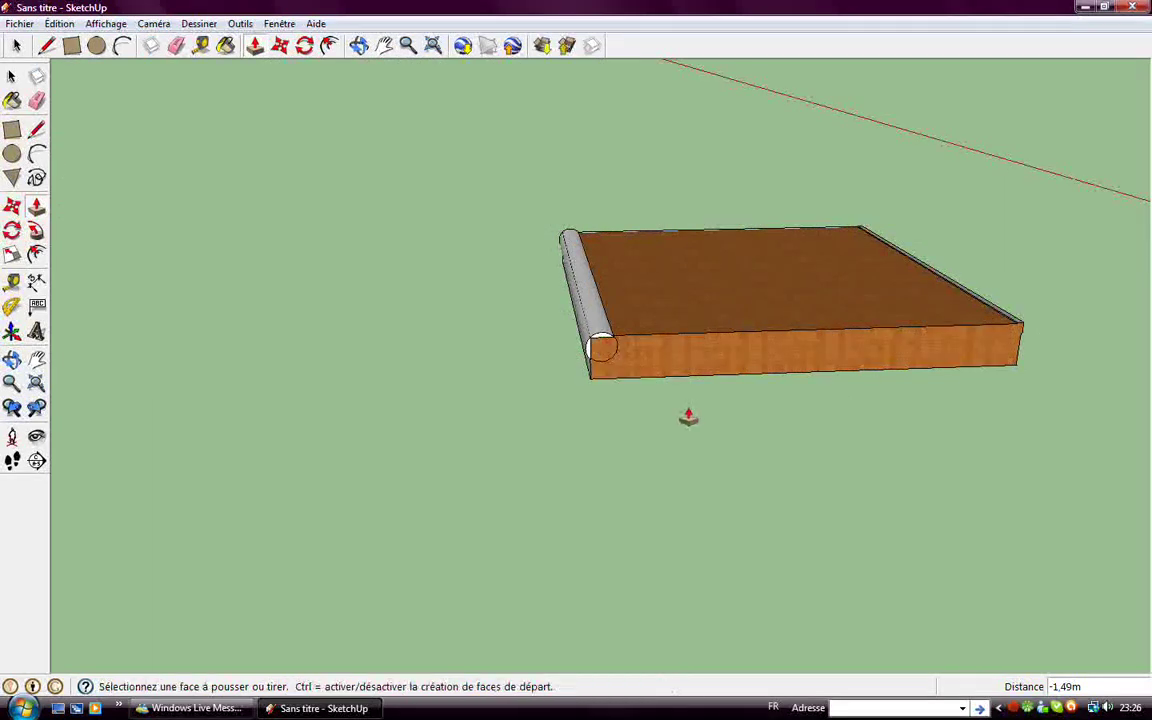
scroll(686, 414, "down", 3)
left_click(359, 45)
mouse_move(445, 290)
left_mouse_down()
mouse_move(931, 419)
mouse_move(766, 455)
mouse_move(660, 448)
mouse_move(972, 368)
mouse_move(633, 465)
mouse_move(802, 517)
mouse_move(503, 452)
mouse_move(671, 494)
mouse_move(571, 471)
left_mouse_up()
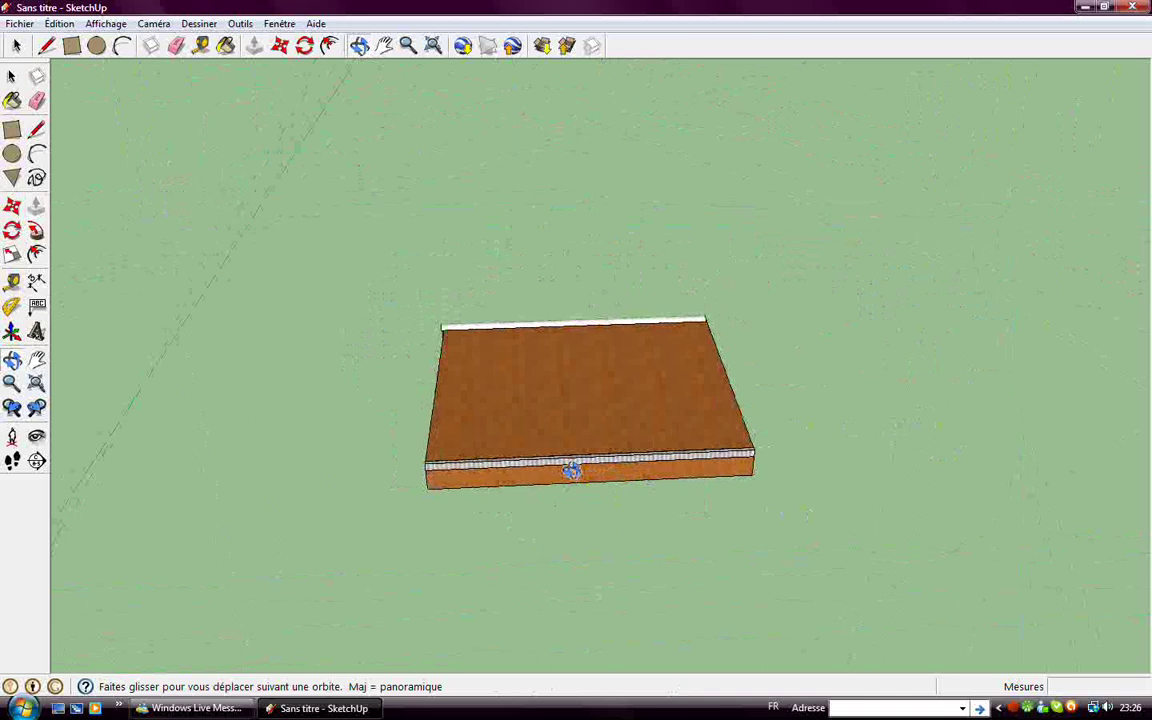
scroll(571, 471, "up", 3)
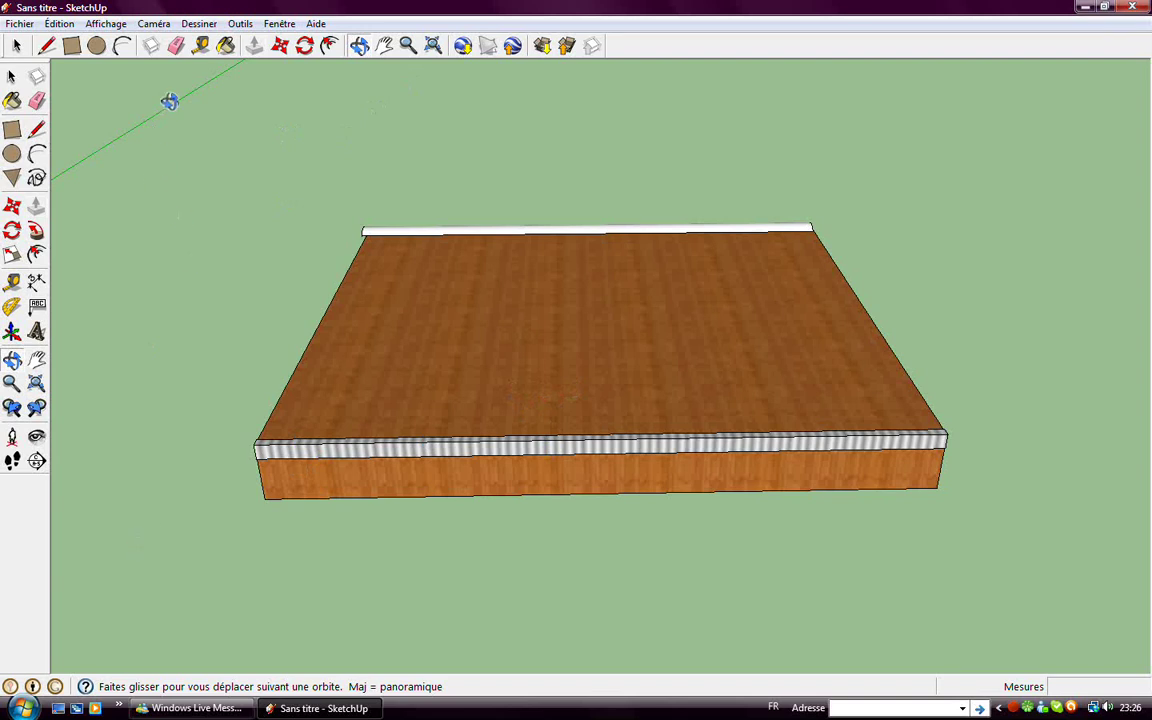
- Measure the slab's front edge corner to corner with the Tape Measure, reading 3,74m
left_click(201, 47)
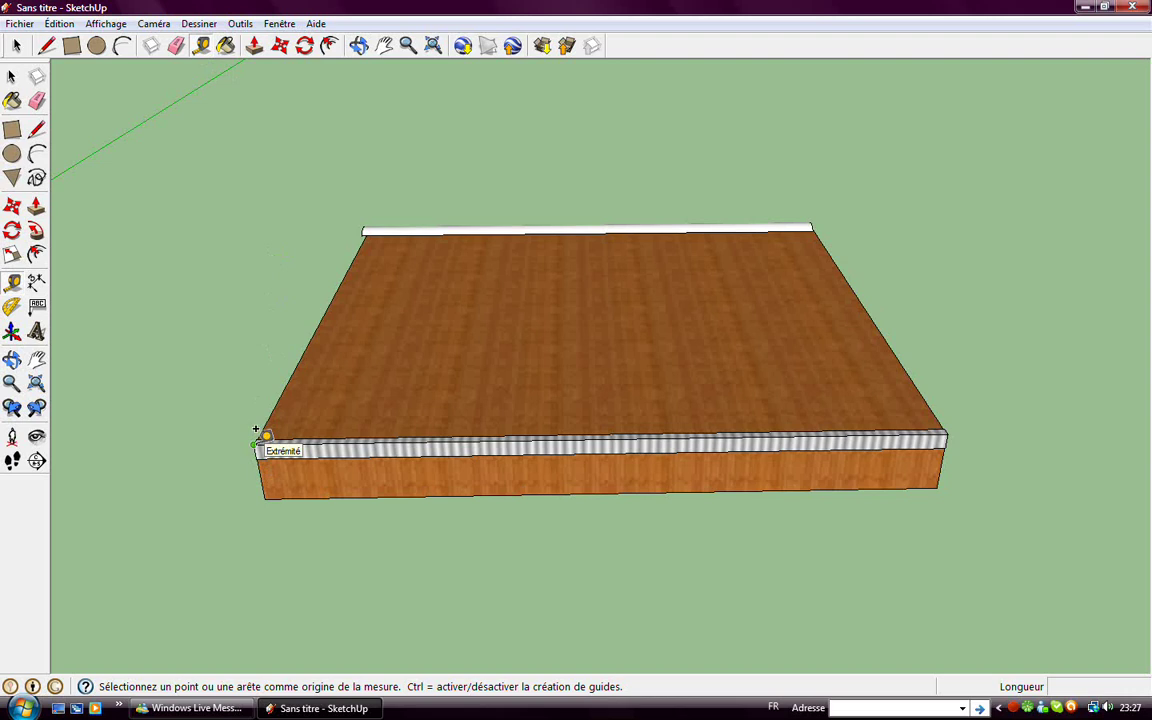
left_click(256, 430)
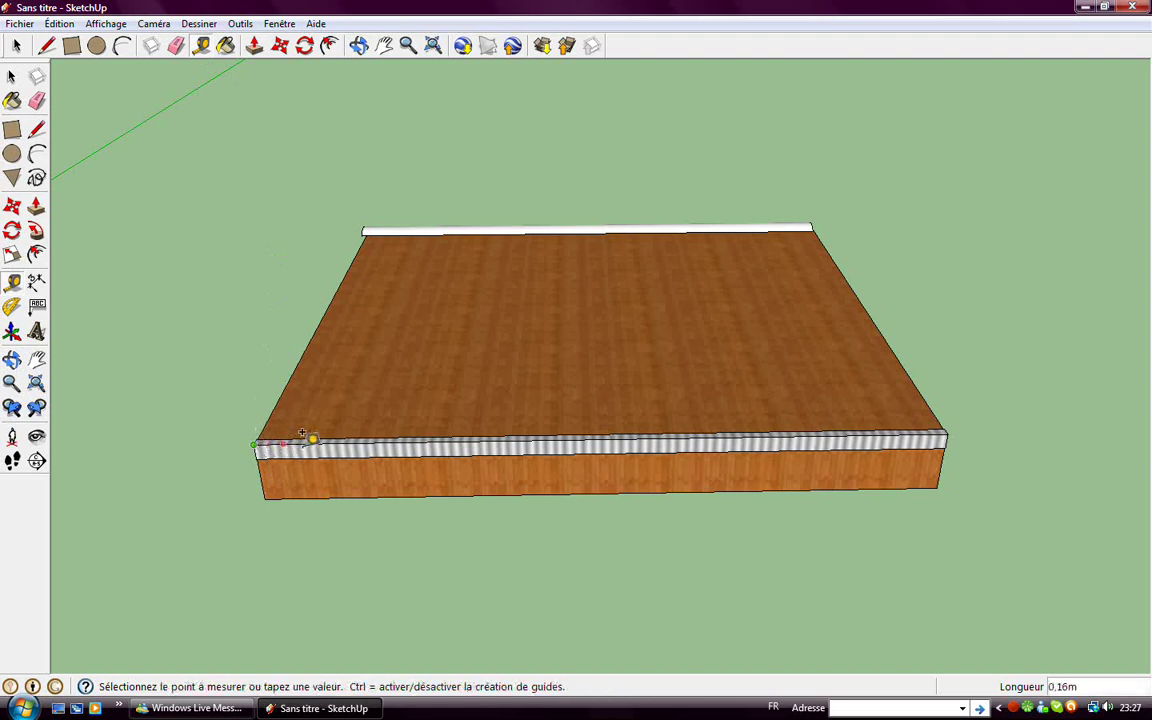
left_click(949, 421)
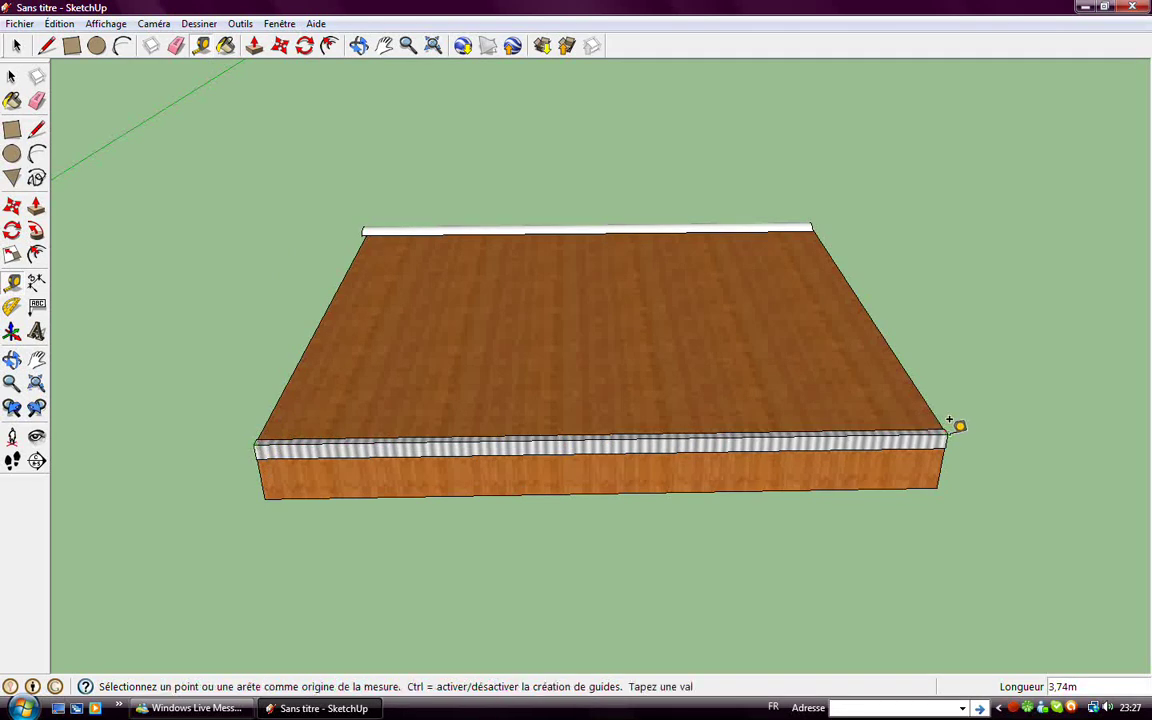
left_click(948, 424)
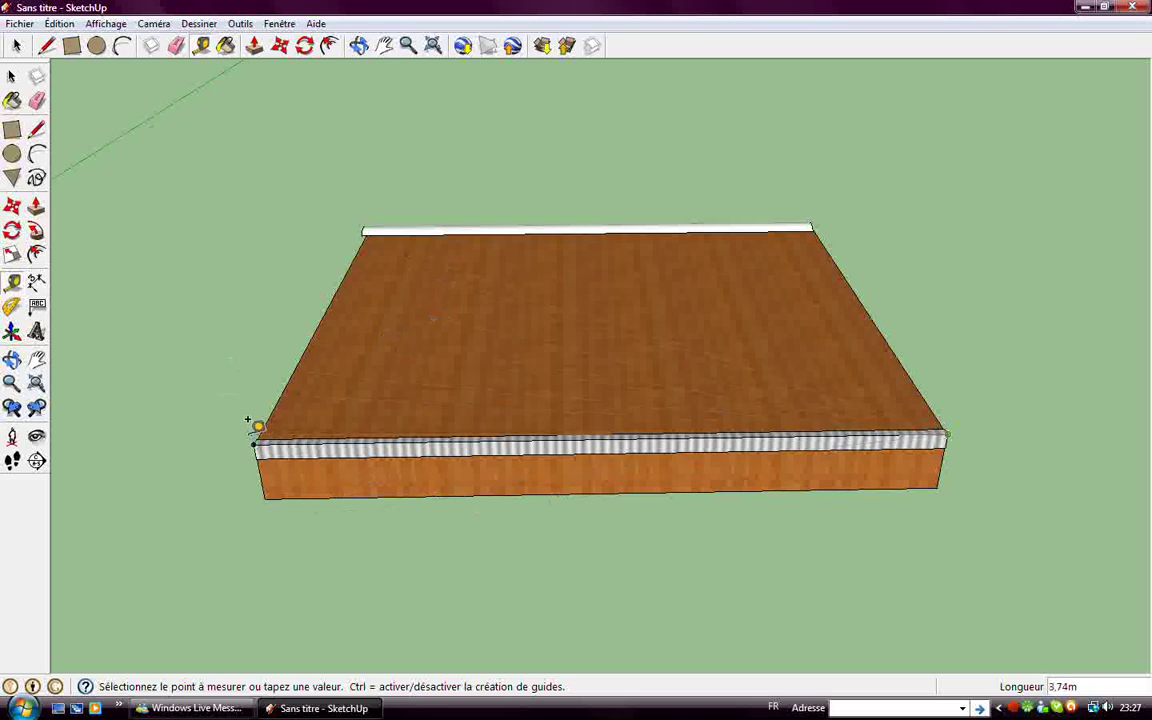
left_click(258, 440)
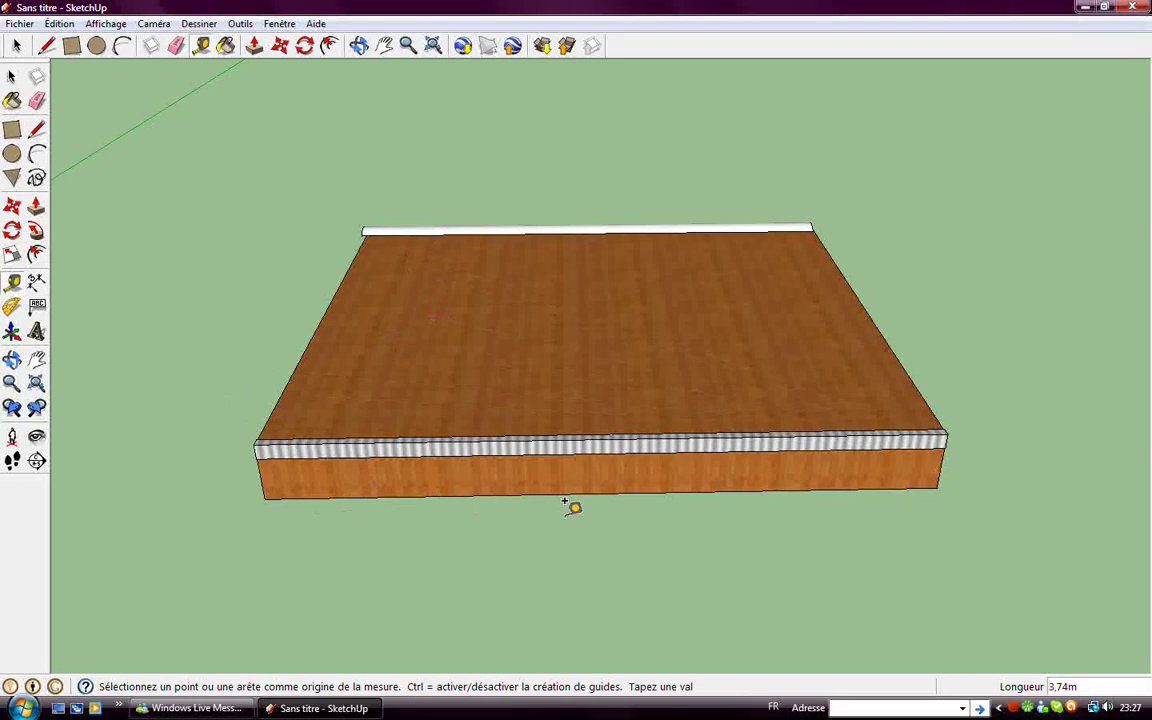
left_click(384, 46)
- Zoom out, pan, and orbit to a horizon view with sky, the board facing the viewer beside the figure
scroll(424, 363, "down", 3)
scroll(427, 366, "down", 3)
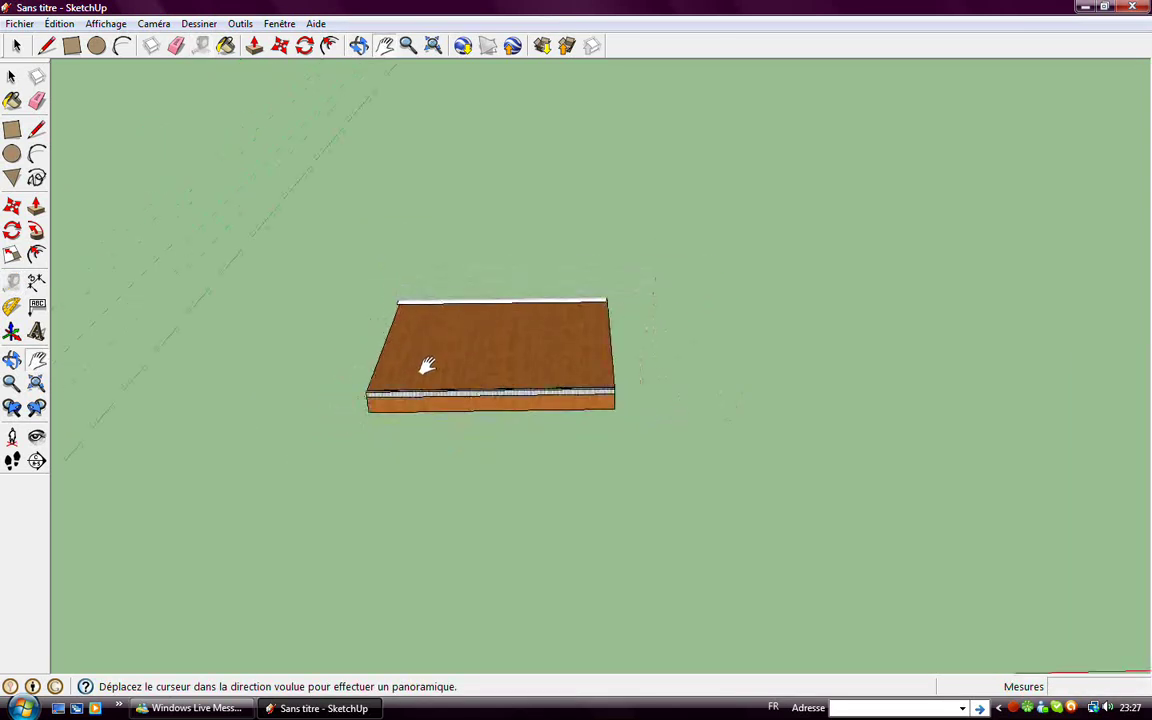
scroll(333, 362, "down", 2)
scroll(327, 365, "down", 2)
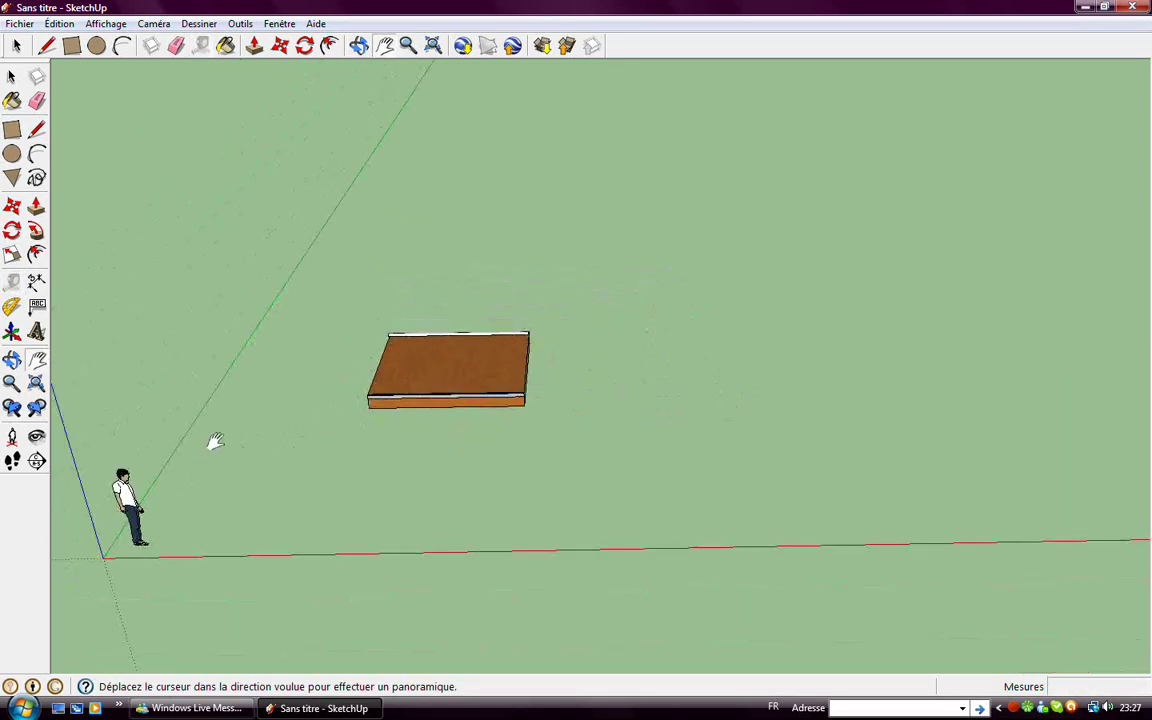
left_click_drag(215, 442, 322, 93)
left_click(359, 46)
mouse_move(352, 560)
left_mouse_down()
mouse_move(380, 463)
mouse_move(440, 419)
mouse_move(435, 380)
mouse_move(439, 498)
mouse_move(429, 470)
mouse_move(450, 429)
mouse_move(463, 468)
mouse_move(459, 539)
mouse_move(501, 486)
mouse_move(712, 494)
mouse_move(681, 504)
mouse_move(663, 477)
mouse_move(721, 421)
mouse_move(445, 442)
mouse_move(375, 435)
left_mouse_up()
mouse_move(694, 438)
left_mouse_down()
mouse_move(550, 468)
mouse_move(440, 473)
left_mouse_up()
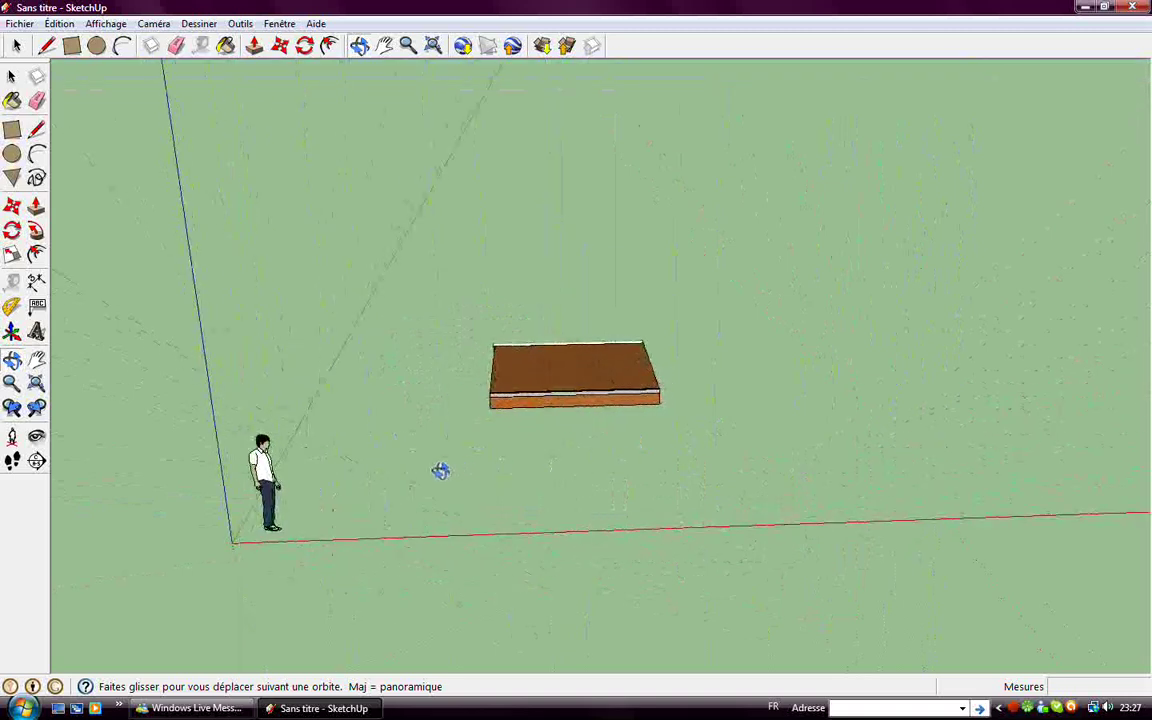